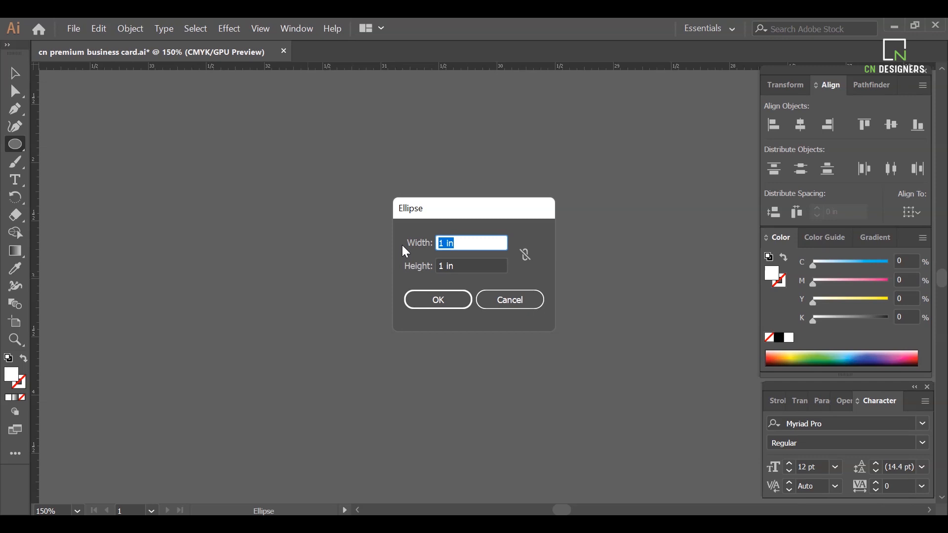
# - Create a white circle 1 in wide and 1 in high, and duplicate it into a horizontal row of five circles
pyautogui.press('Tab')
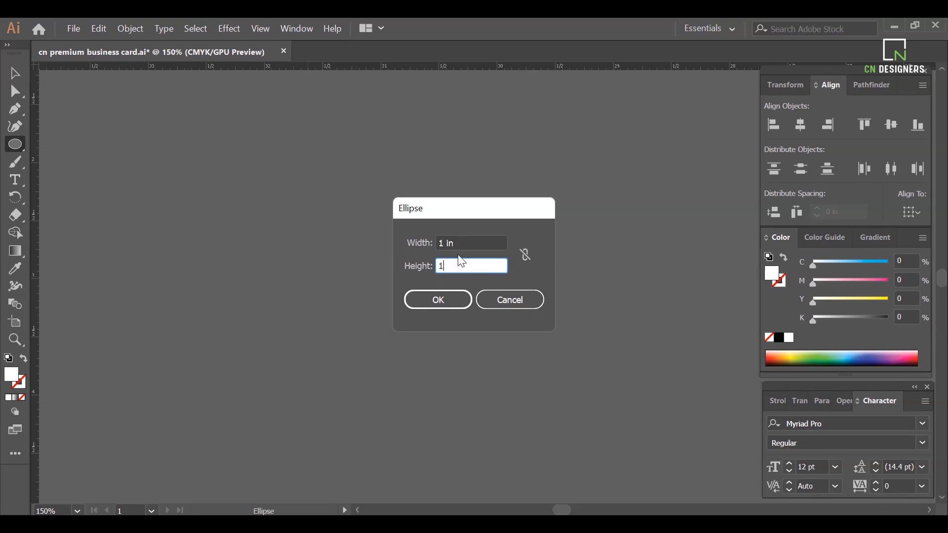
pyautogui.click(441, 302)
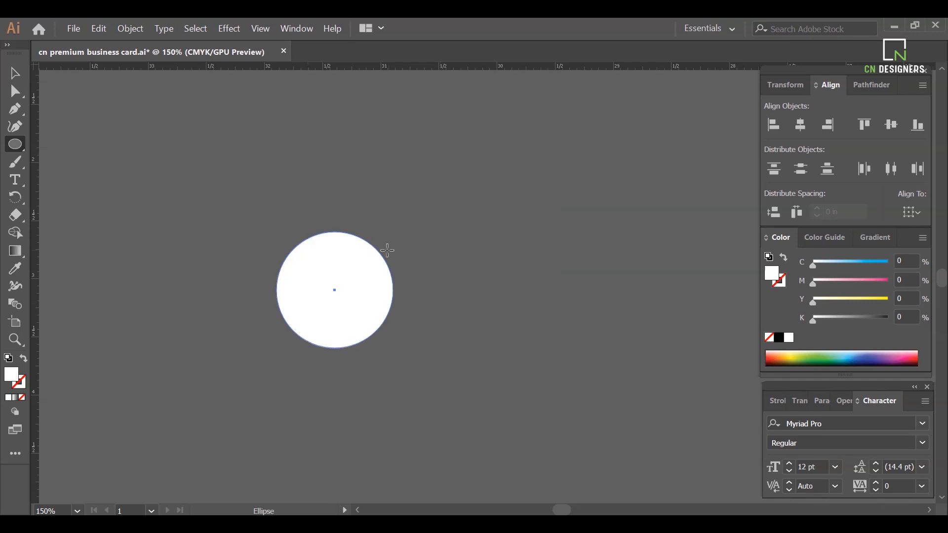
pyautogui.click(13, 72)
pyautogui.click(14, 72)
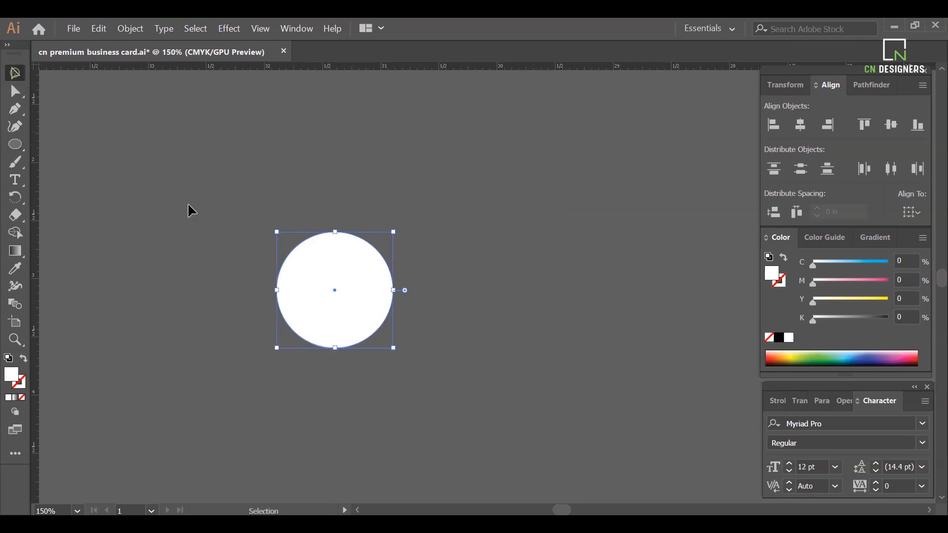
pyautogui.moveTo(374, 218); pyautogui.dragTo(152, 168)
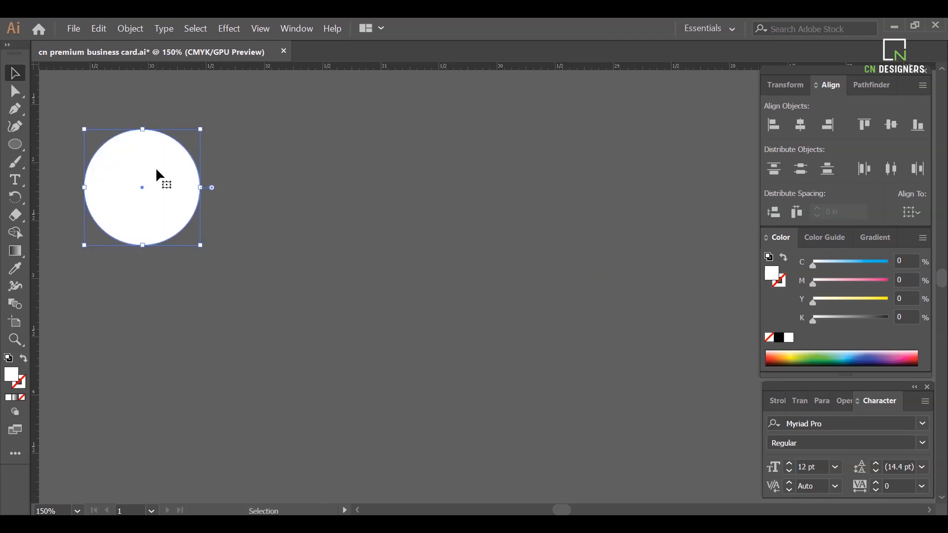
pyautogui.moveTo(160, 165); pyautogui.dragTo(734, 173)
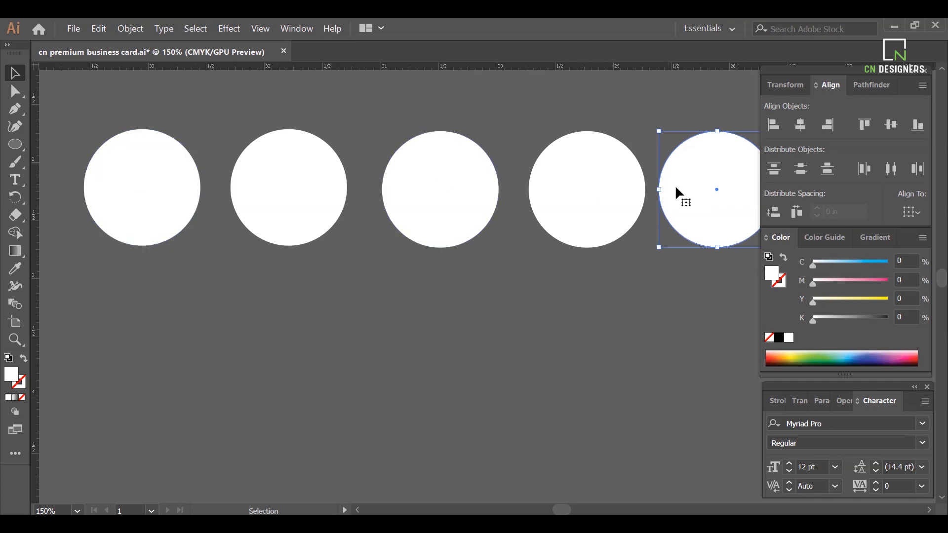
# - Fill the five circles in order with olive green, dark teal, pink, green and dark red
pyautogui.click(194, 194)
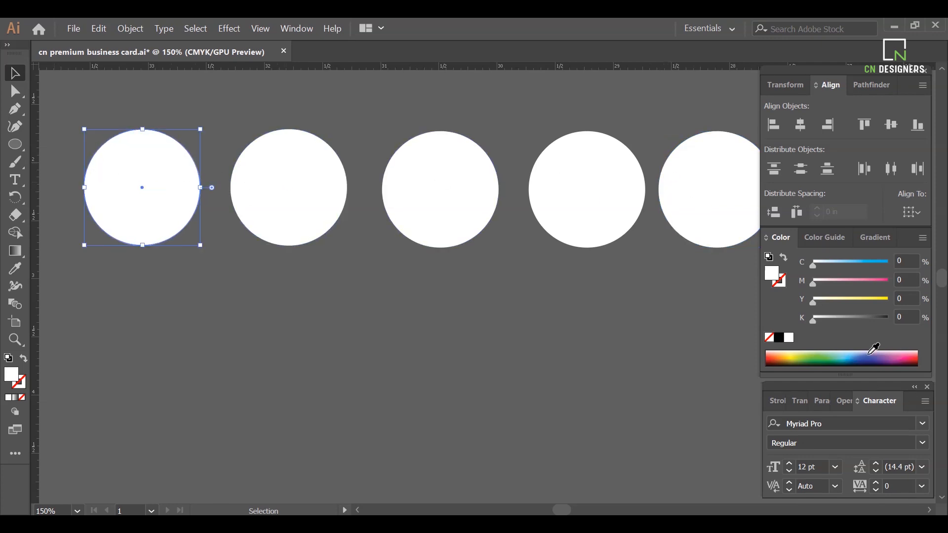
pyautogui.click(800, 356)
pyautogui.click(295, 210)
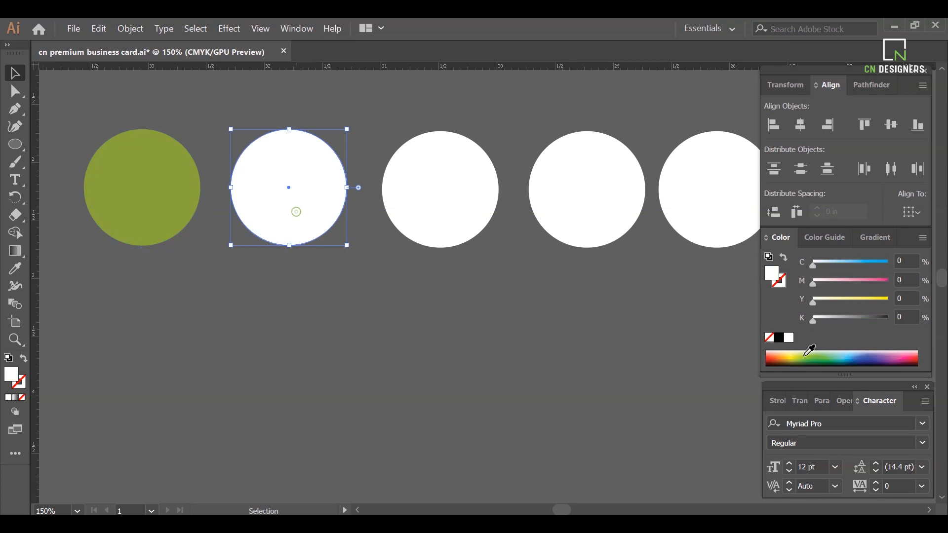
pyautogui.click(846, 361)
pyautogui.click(446, 223)
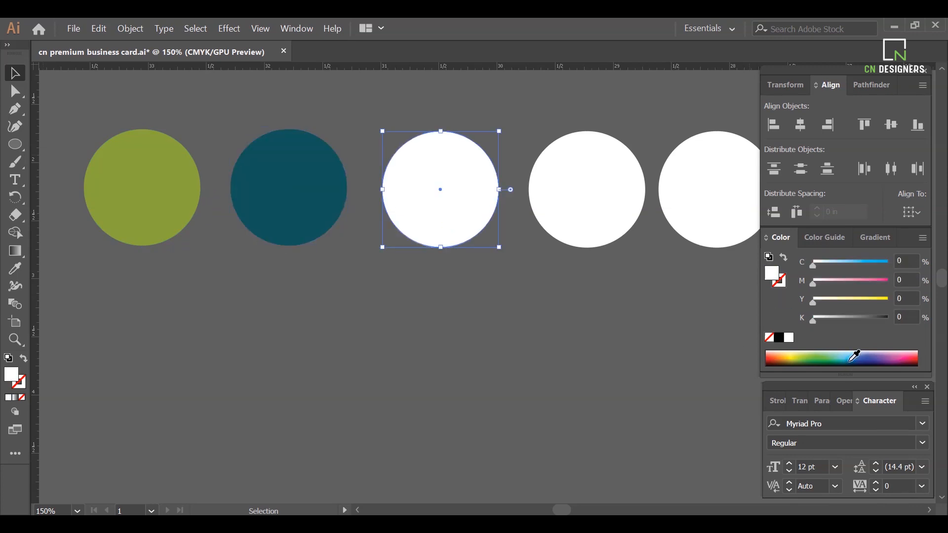
pyautogui.click(893, 358)
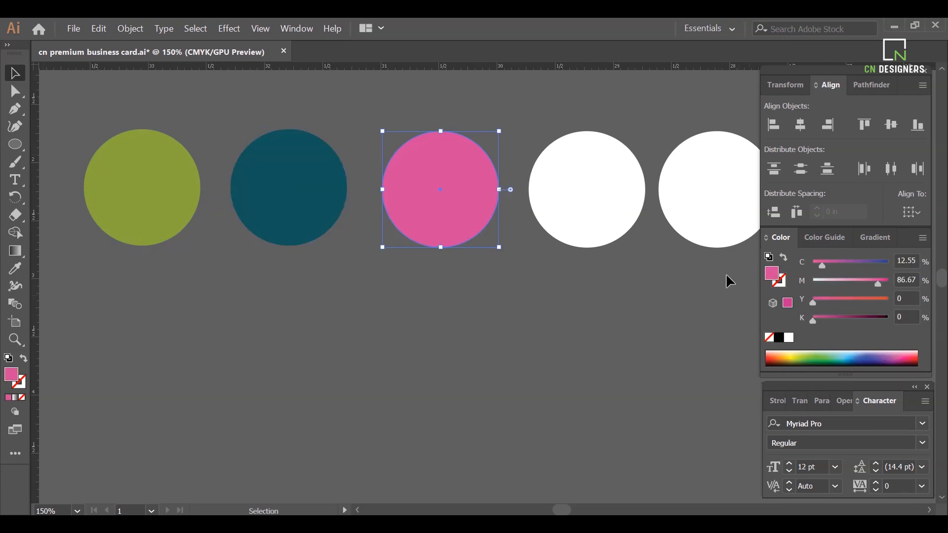
pyautogui.click(601, 203)
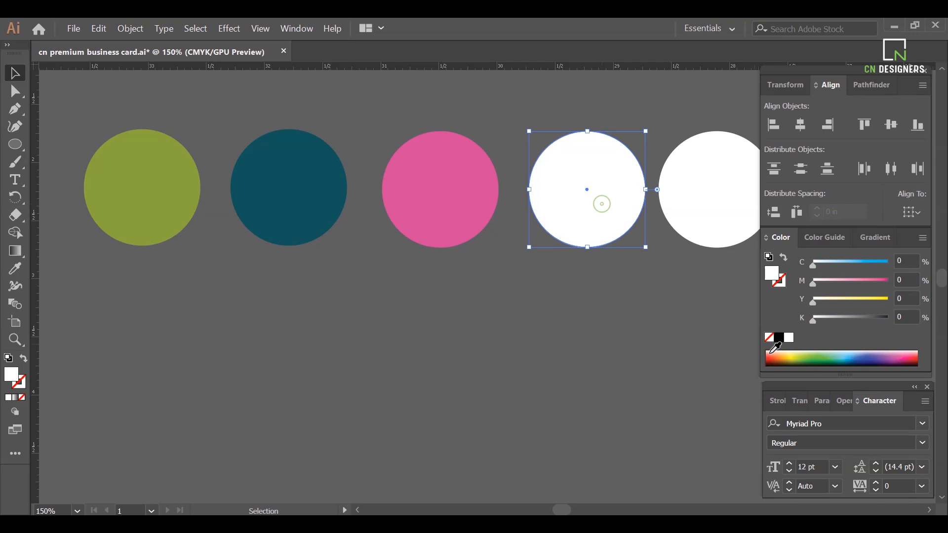
pyautogui.click(819, 360)
pyautogui.click(689, 212)
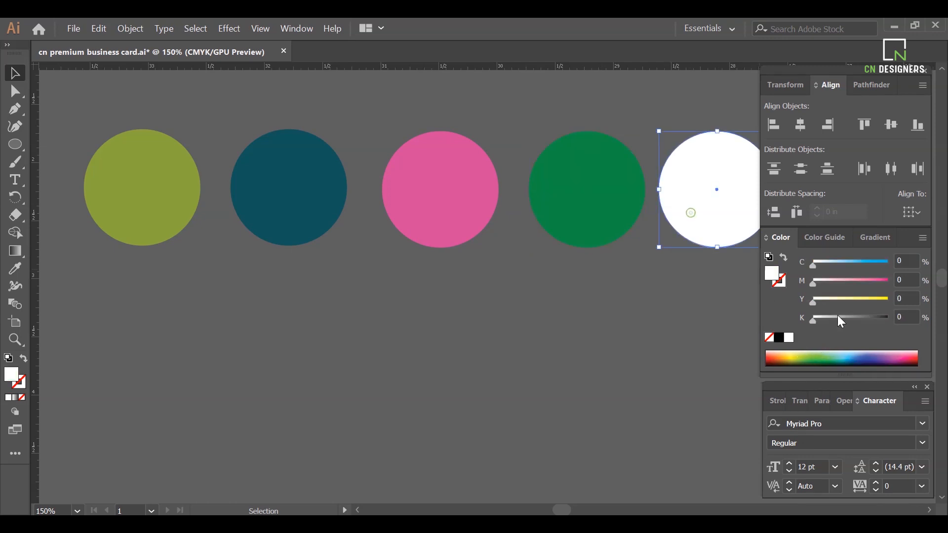
pyautogui.click(910, 361)
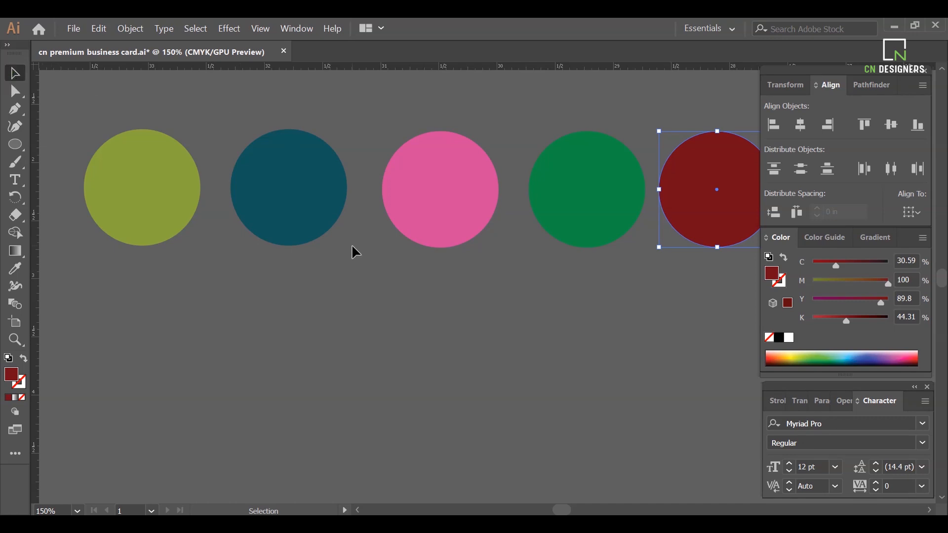
# - Move the pink circle below the row and place a horizontal and a vertical guide through its center
pyautogui.scroll(-1, 405, 246)
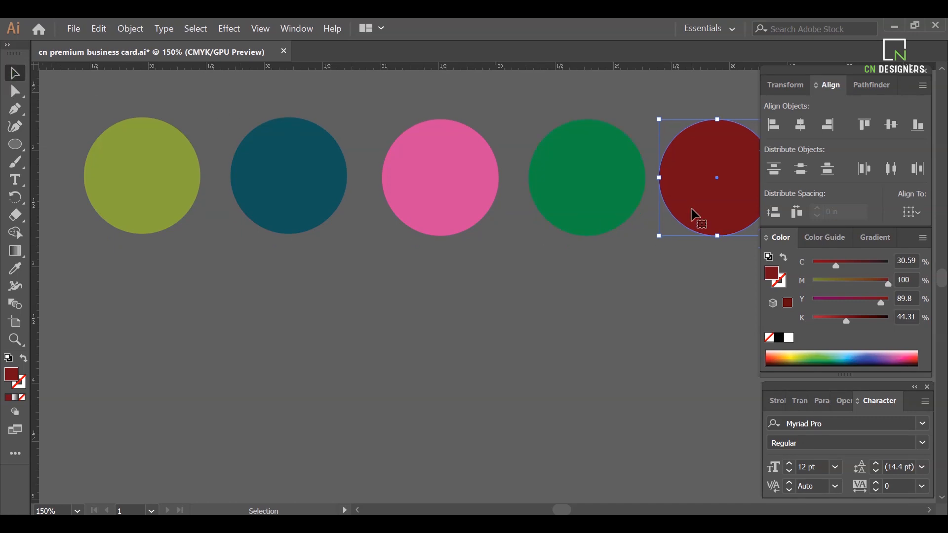
pyautogui.moveTo(450, 205); pyautogui.dragTo(396, 348)
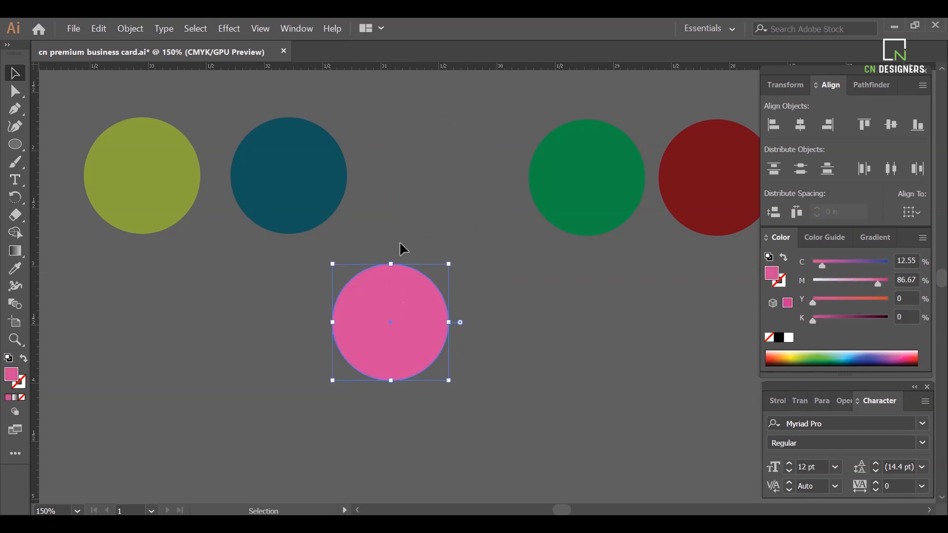
pyautogui.moveTo(409, 67); pyautogui.dragTo(388, 322)
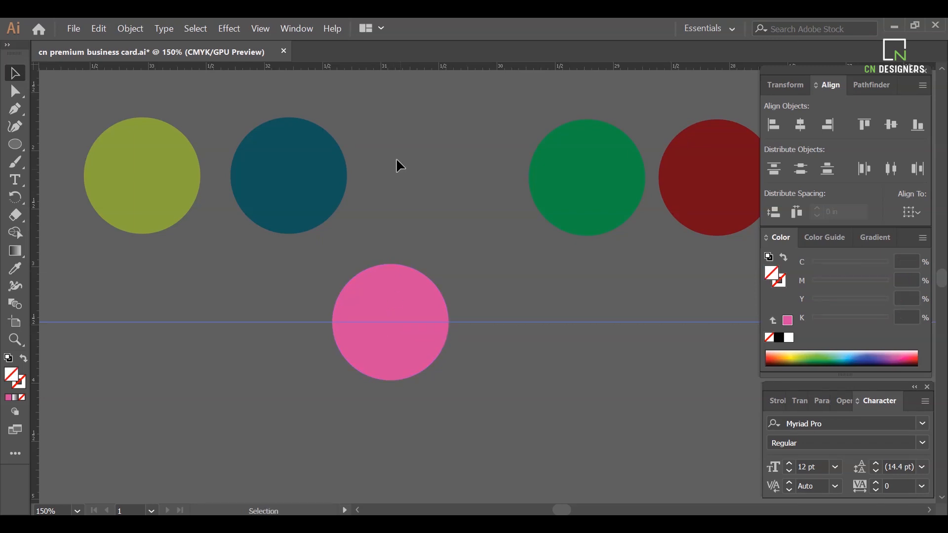
pyautogui.click(372, 288)
pyautogui.moveTo(35, 281); pyautogui.dragTo(390, 324)
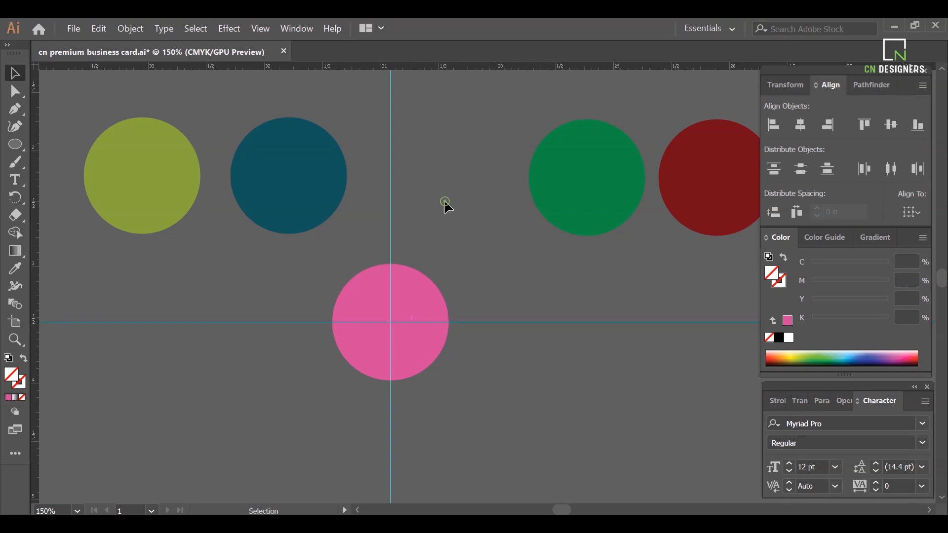
# - Arrange the teal, olive, green and red circles around the guides, one per quadrant, touching each other and overlapping the pink circle
pyautogui.moveTo(316, 190); pyautogui.dragTo(356, 268)
pyautogui.click(458, 236)
pyautogui.moveTo(148, 178); pyautogui.dragTo(337, 386)
pyautogui.moveTo(589, 181); pyautogui.dragTo(449, 265)
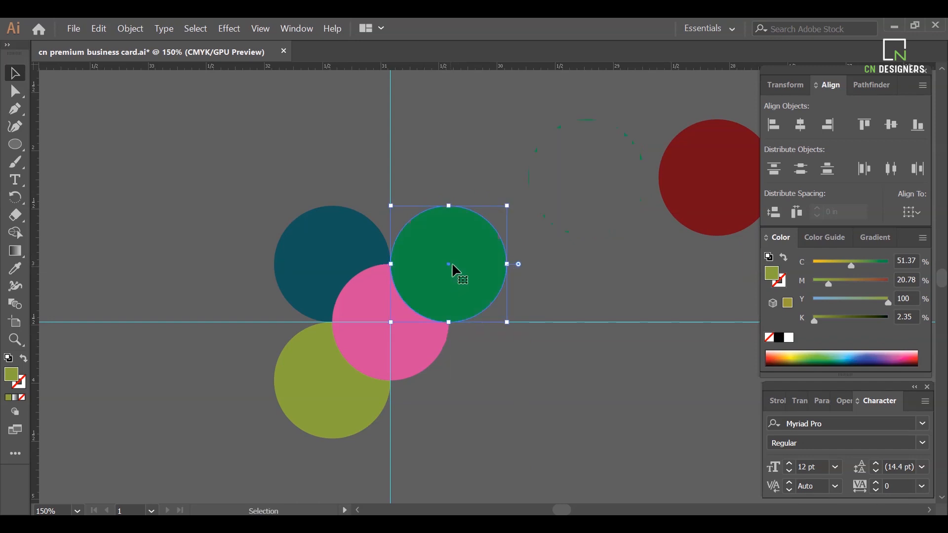
pyautogui.moveTo(692, 193); pyautogui.dragTo(425, 394)
pyautogui.click(513, 242)
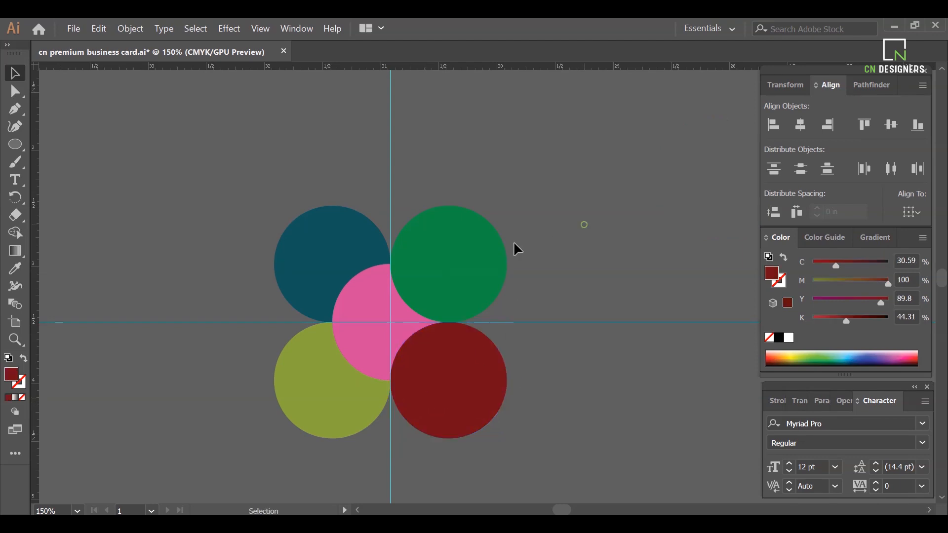
# - Send the pink circle to the back, behind the four surrounding circles
pyautogui.click(368, 292)
pyautogui.rightClick(367, 296)
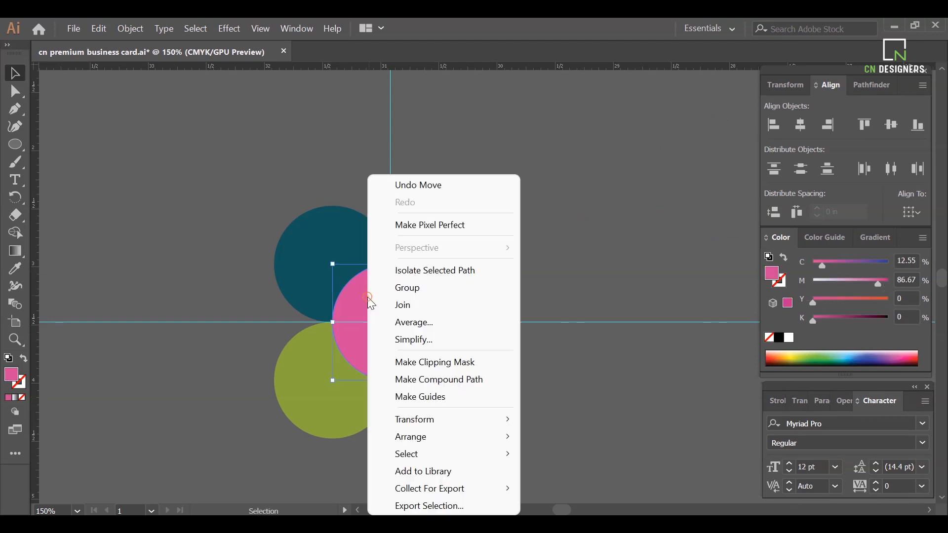
pyautogui.moveTo(427, 439)
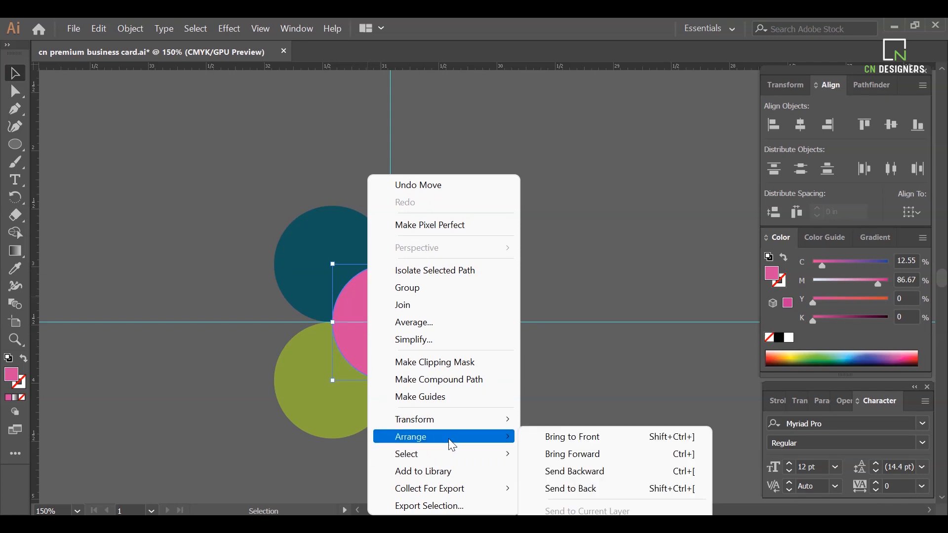
pyautogui.click(566, 486)
pyautogui.click(595, 287)
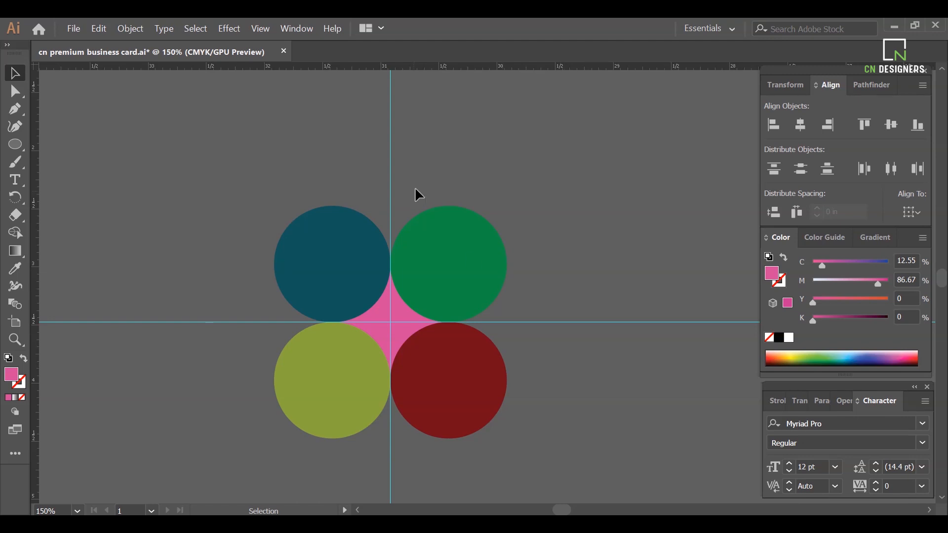
# - Delete the vertical and horizontal guides
pyautogui.moveTo(348, 129); pyautogui.dragTo(526, 137)
pyautogui.press('Delete')
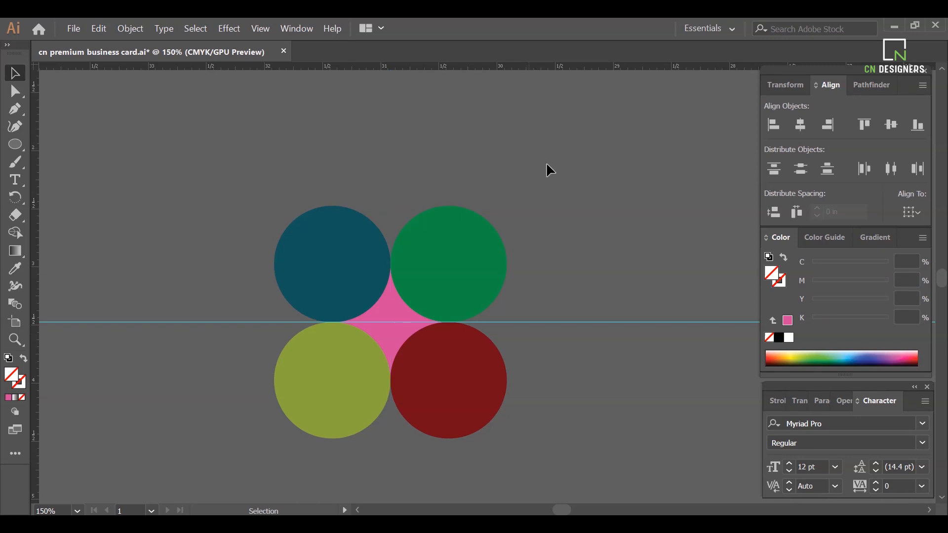
pyautogui.moveTo(587, 235); pyautogui.dragTo(632, 378)
pyautogui.press('Delete')
# - Split all five overlapping circles with Pathfinder Divide and ungroup the resulting pieces
pyautogui.moveTo(173, 163); pyautogui.dragTo(517, 417)
pyautogui.moveTo(587, 465); pyautogui.dragTo(592, 467)
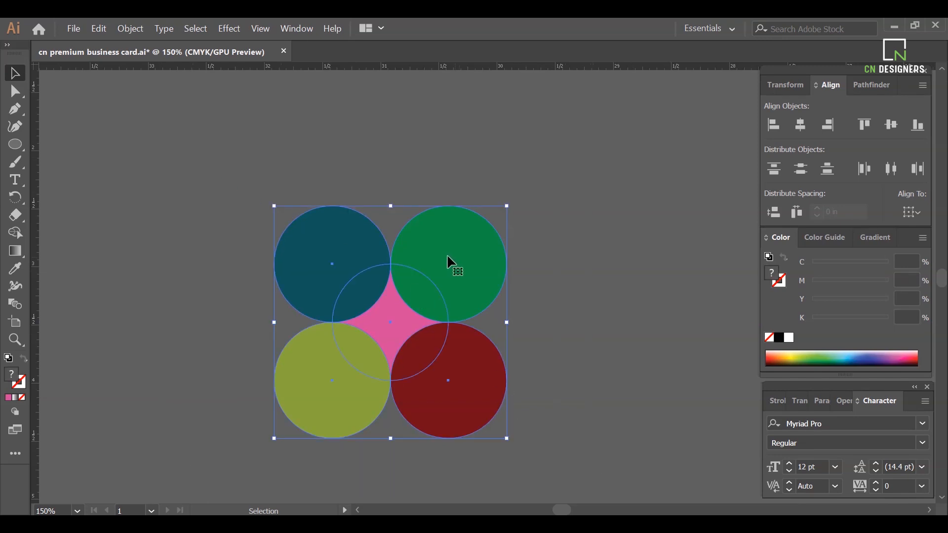
pyautogui.click(869, 87)
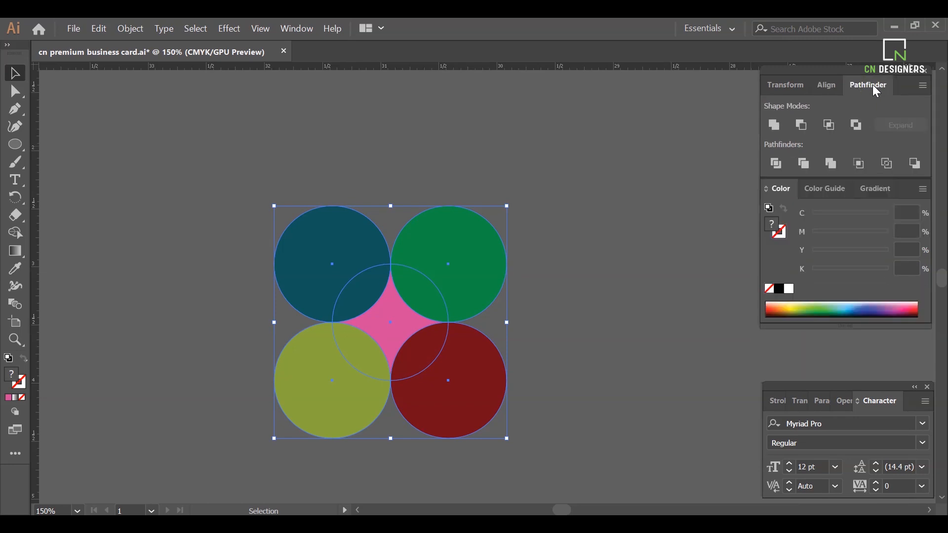
pyautogui.click(773, 164)
pyautogui.rightClick(428, 241)
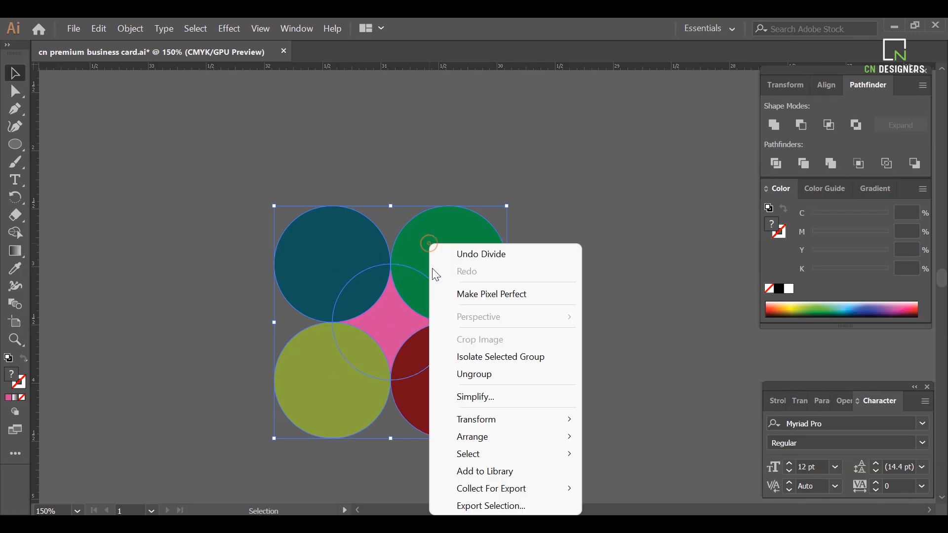
pyautogui.click(468, 377)
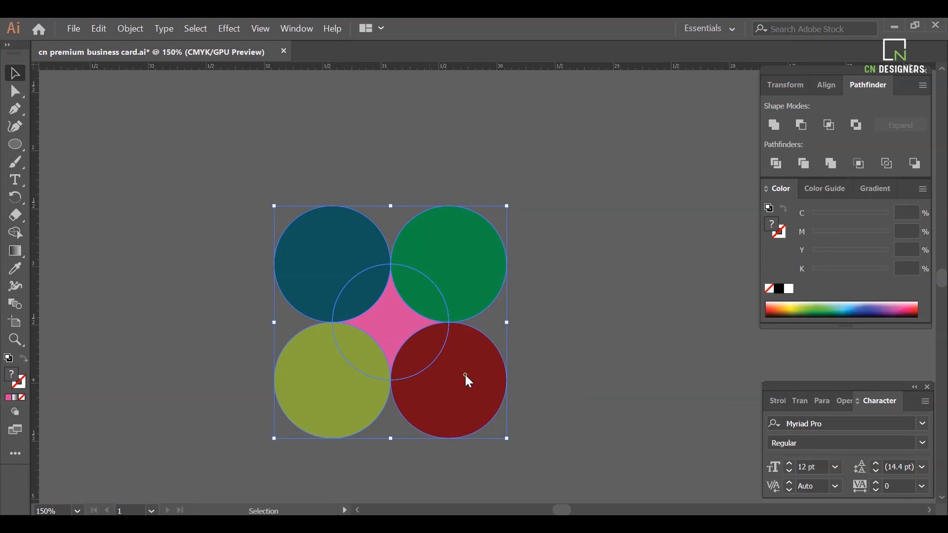
pyautogui.click(534, 292)
# - Delete the large outer pieces of the green, teal, olive and red circles
pyautogui.click(481, 265)
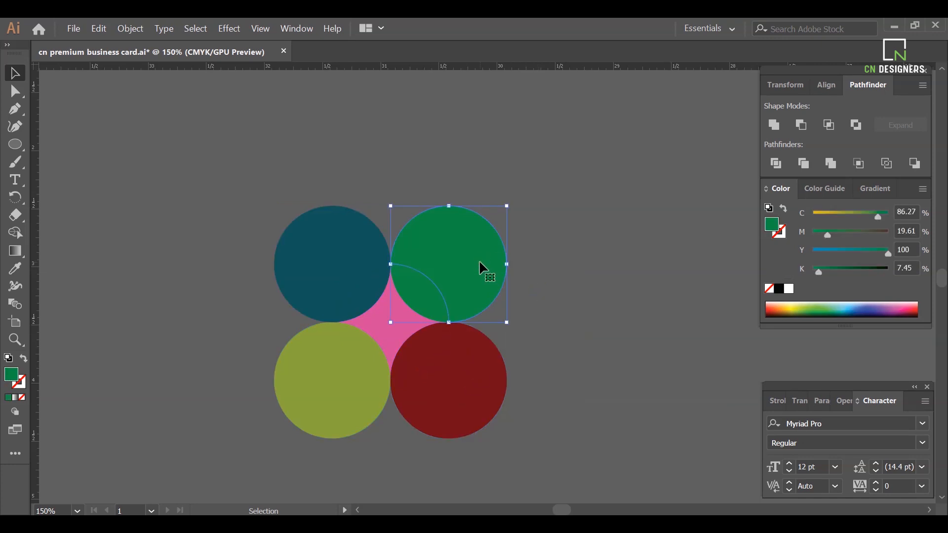
pyautogui.press('Delete')
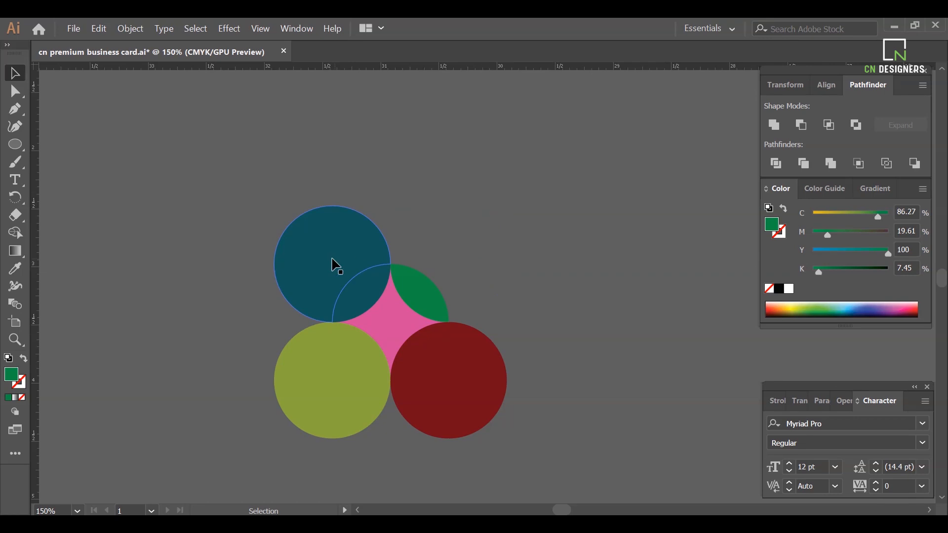
pyautogui.click(328, 301)
pyautogui.press('Delete')
pyautogui.click(319, 384)
pyautogui.press('Delete')
pyautogui.click(461, 405)
pyautogui.press('Delete')
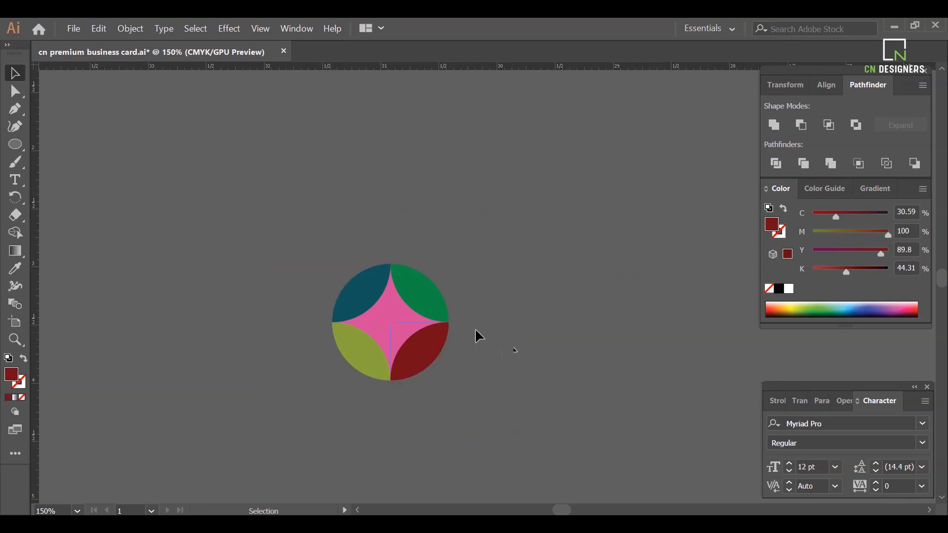
# - Delete the four colored lens-shaped pieces around the pink center, leaving only the four-pointed star
pyautogui.click(429, 312)
pyautogui.press('Delete')
pyautogui.click(433, 356)
pyautogui.press('Delete')
pyautogui.click(368, 303)
pyautogui.press('Delete')
pyautogui.click(365, 352)
pyautogui.press('Delete')
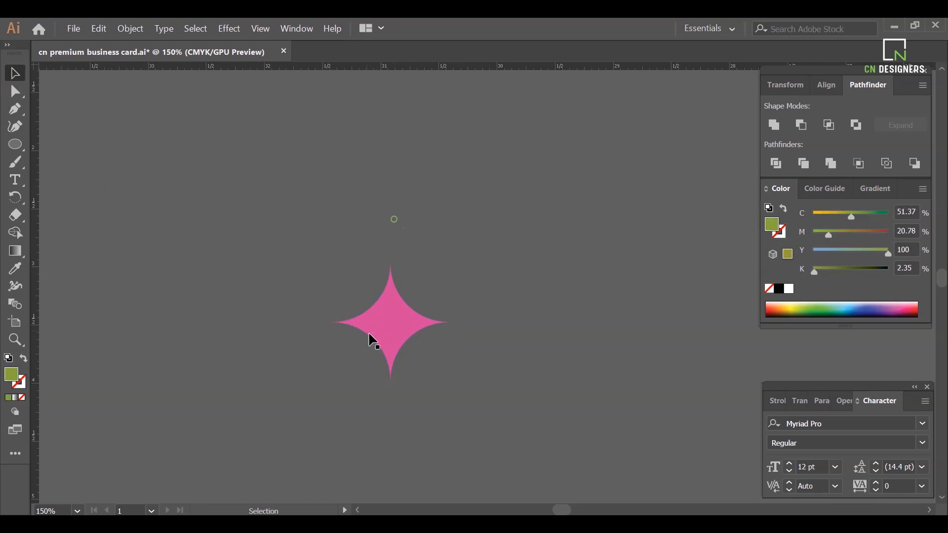
# - Move the pink star higher on the canvas and duplicate it directly below so that their tips touch
pyautogui.moveTo(386, 315); pyautogui.dragTo(292, 173)
pyautogui.click(422, 200)
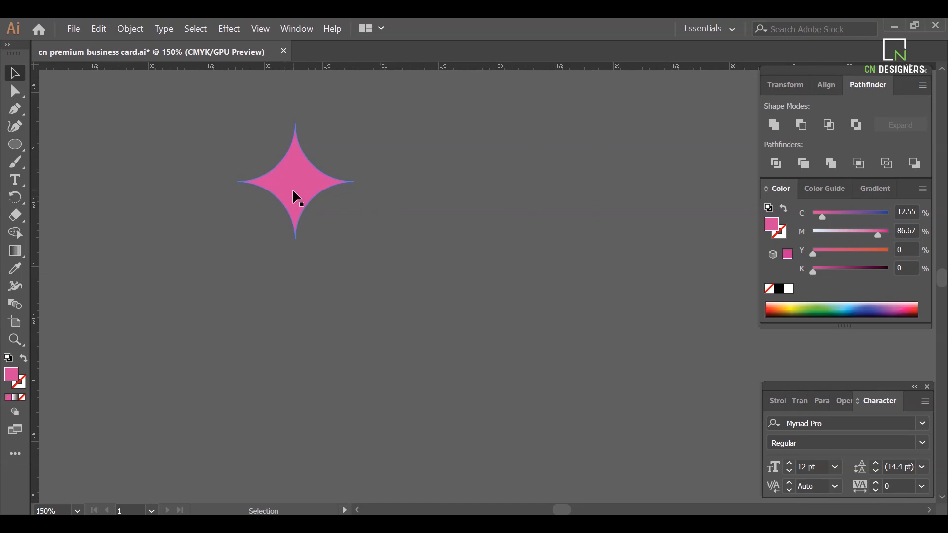
pyautogui.moveTo(296, 198); pyautogui.dragTo(293, 307)
pyautogui.click(402, 239)
pyautogui.moveTo(402, 239); pyautogui.dragTo(469, 258)
# - Group the two vertically stacked stars
pyautogui.moveTo(240, 119); pyautogui.dragTo(455, 401)
pyautogui.rightClick(369, 208)
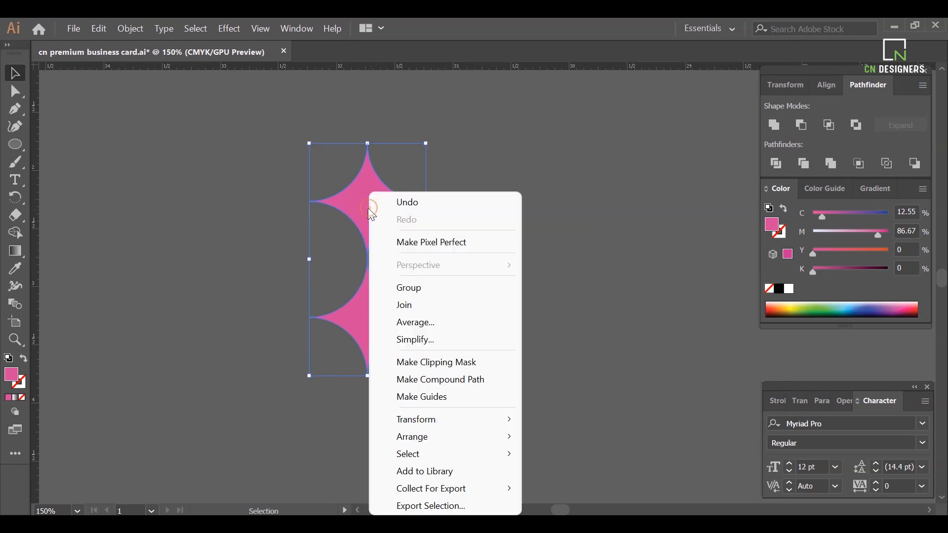
pyautogui.click(415, 288)
pyautogui.click(499, 259)
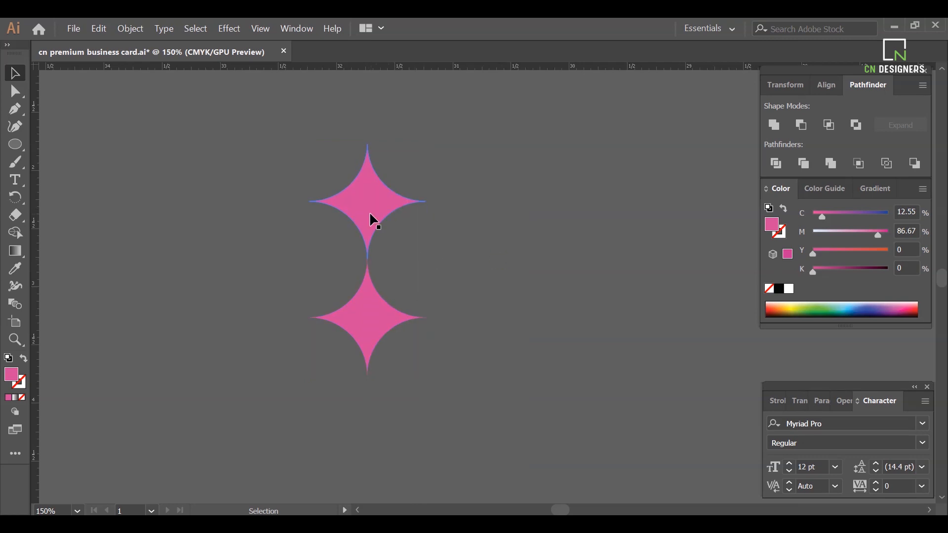
# - Duplicate the two-star group to the right of the original at the same height
pyautogui.moveTo(373, 219); pyautogui.dragTo(531, 216)
pyautogui.click(617, 213)
pyautogui.click(535, 214)
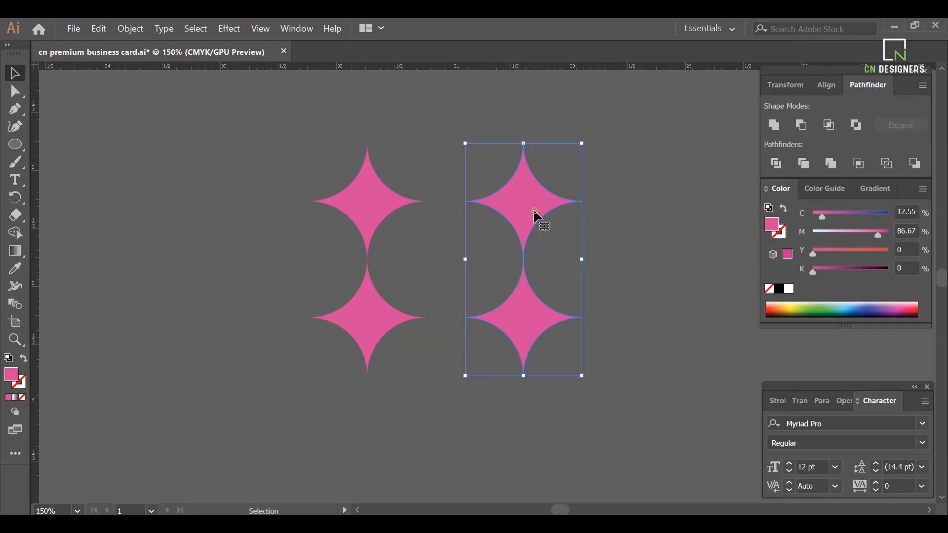
# - Rotate the copied star pair 90° and center it over the original pair so the four stars meet at their tips
pyautogui.moveTo(458, 141); pyautogui.dragTo(434, 304)
pyautogui.moveTo(474, 268); pyautogui.dragTo(317, 273)
pyautogui.click(561, 201)
# - Center-align the two star pairs with each other horizontally and vertically
pyautogui.moveTo(234, 140); pyautogui.dragTo(490, 380)
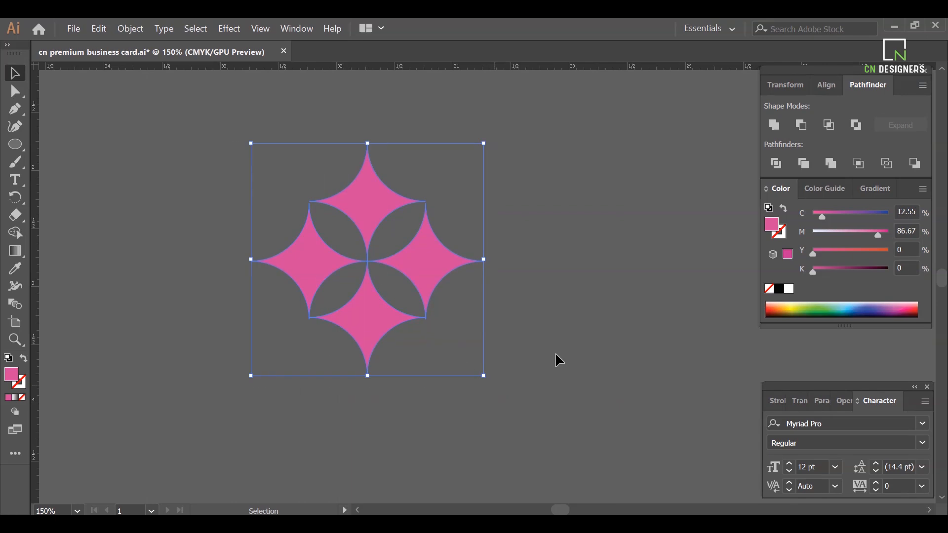
pyautogui.click(825, 85)
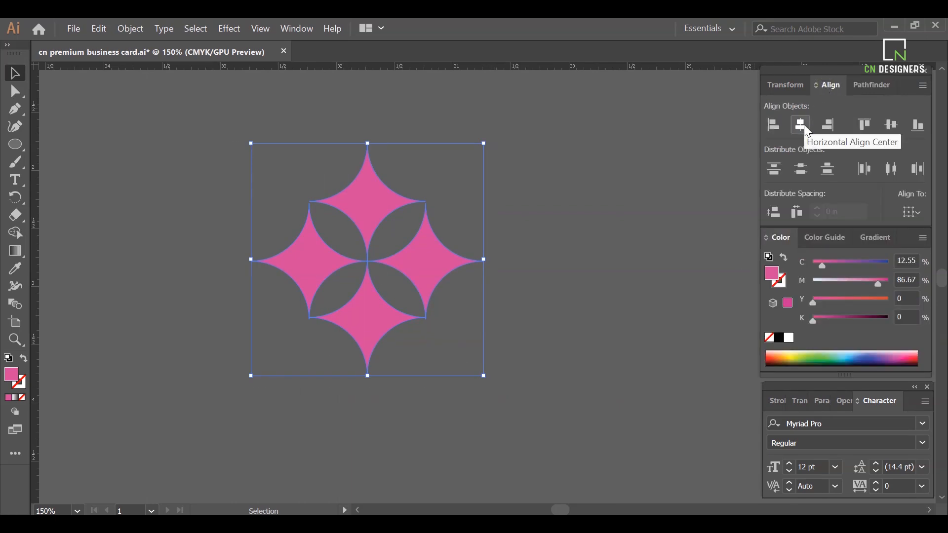
pyautogui.click(892, 125)
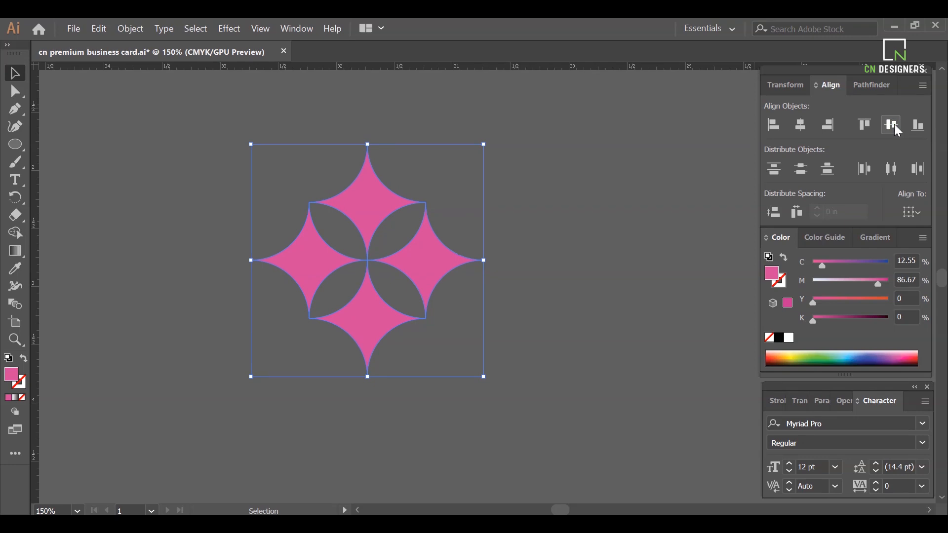
pyautogui.click(637, 230)
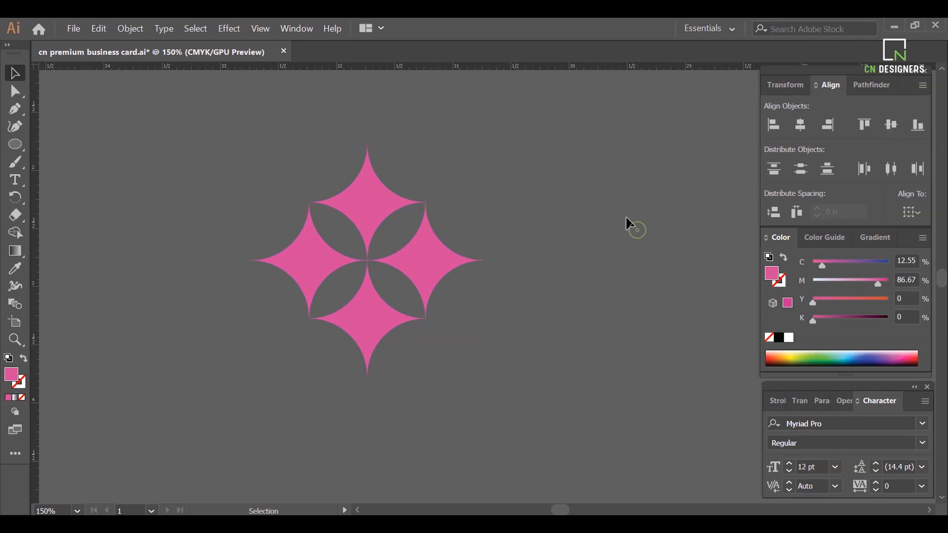
# - Change the fill of the whole four-star emblem to white
pyautogui.moveTo(220, 161); pyautogui.dragTo(519, 397)
pyautogui.moveTo(570, 428); pyautogui.dragTo(573, 406)
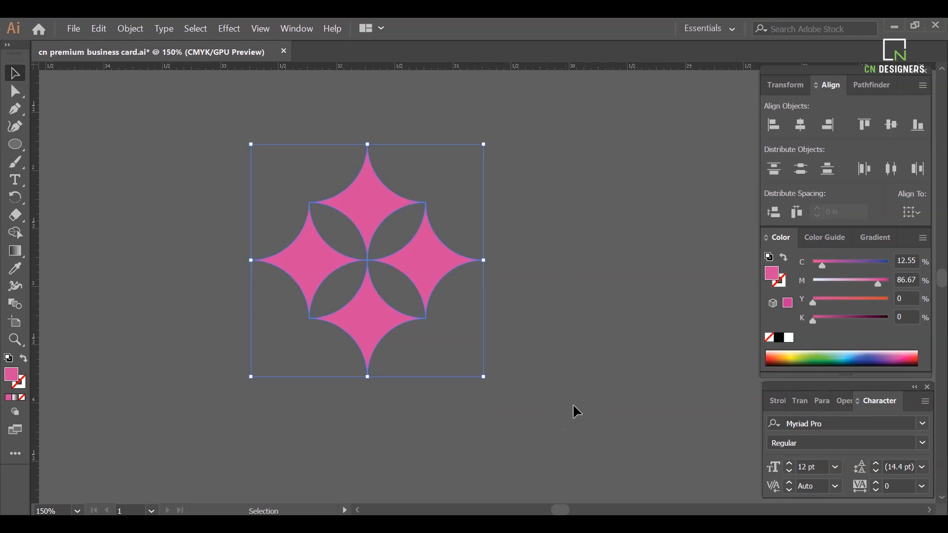
pyautogui.click(789, 339)
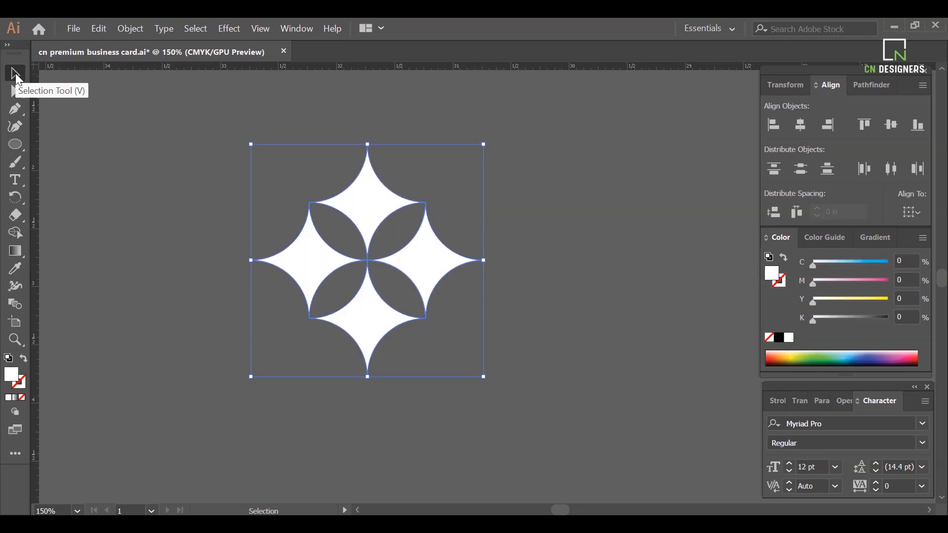
pyautogui.click(644, 191)
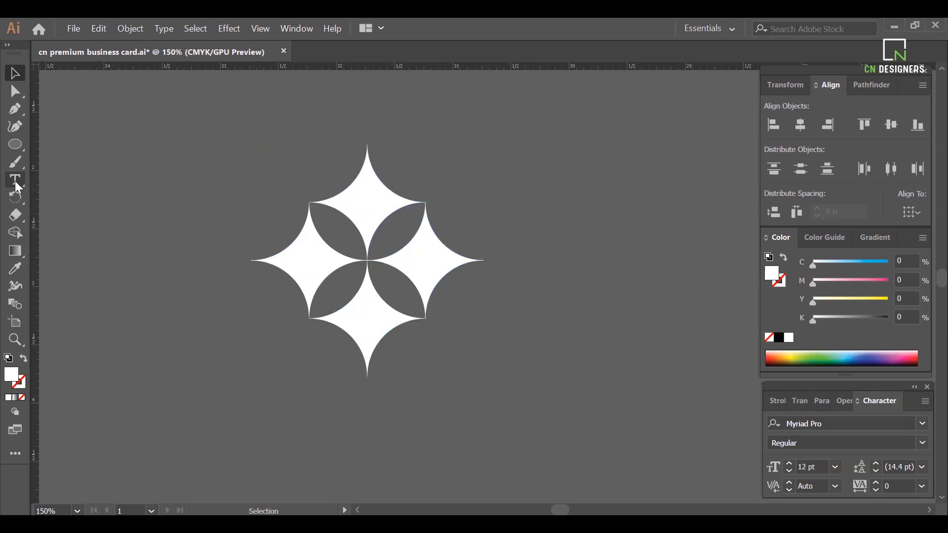
# - Add the text line "CN DESIGNERS" just below the emblem
pyautogui.press('t')
pyautogui.click(292, 409)
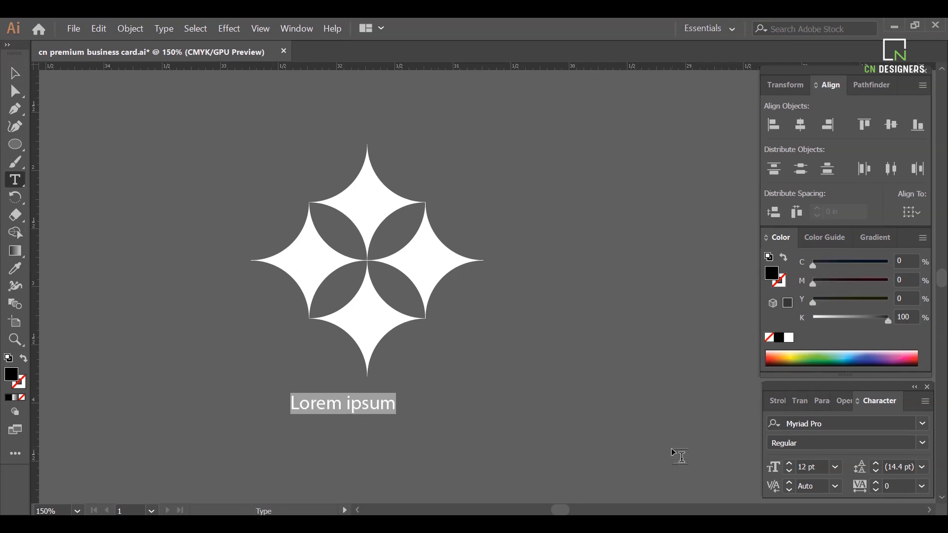
pyautogui.press('BackSpace')
pyautogui.write('CN DESIGNERS')
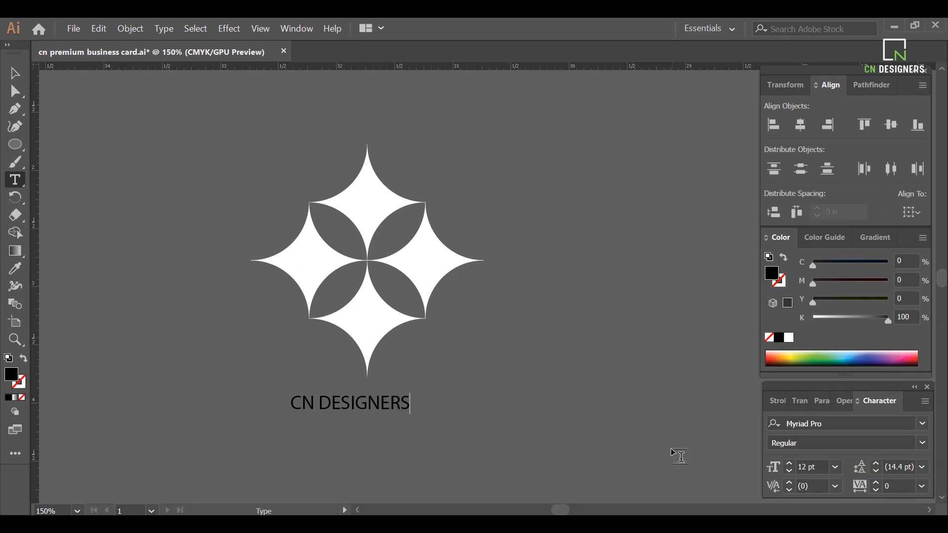
pyautogui.click(15, 77)
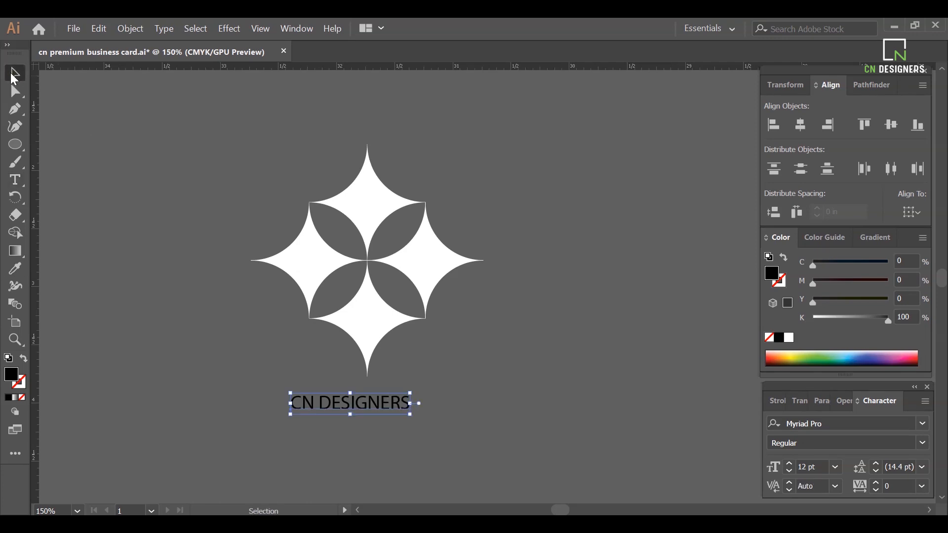
pyautogui.click(69, 207)
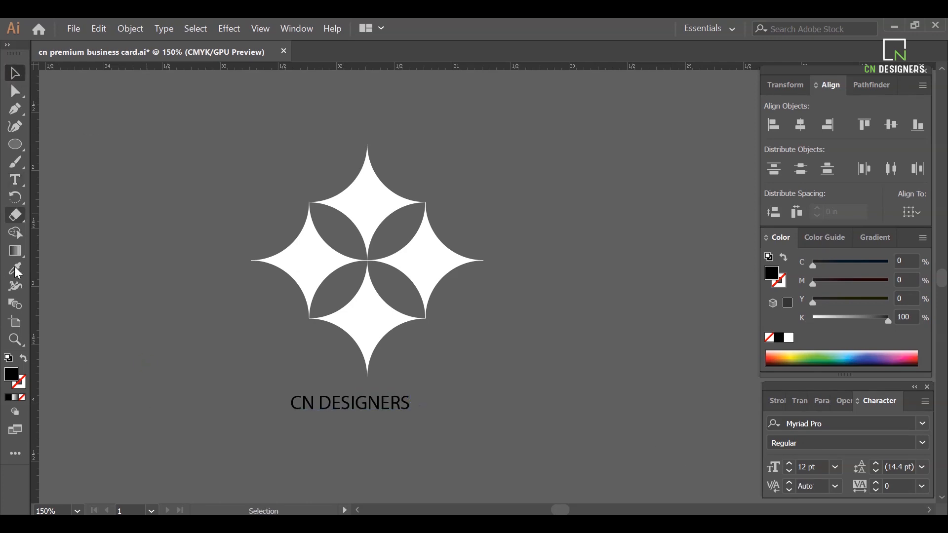
# - Add a separate tagline text reading "CREATE YOUR VISUAL DESIGN" beside the emblem's lower part
pyautogui.click(15, 180)
pyautogui.click(473, 367)
pyautogui.press('BackSpace')
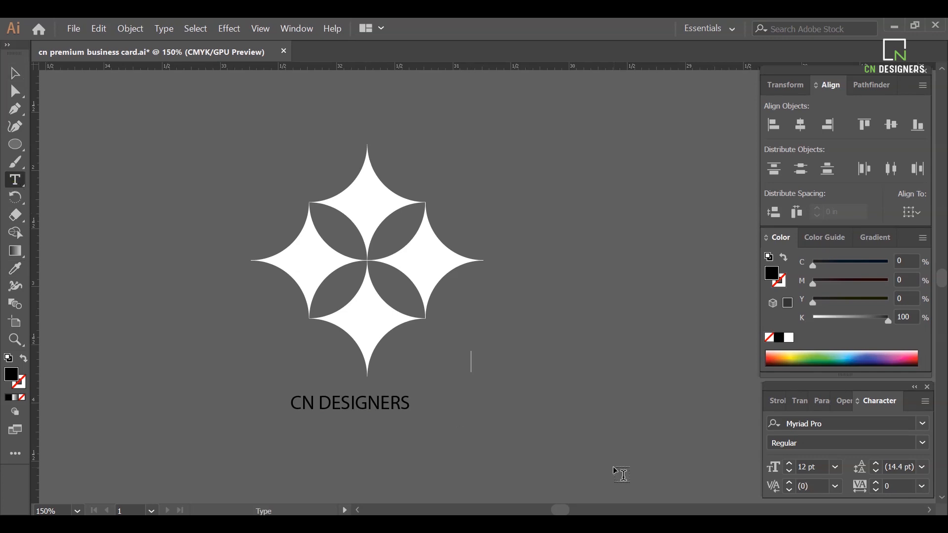
pyautogui.write('CR')
pyautogui.press('capslock')
pyautogui.write('EATA')
pyautogui.press('BackSpace')
pyautogui.write('E')
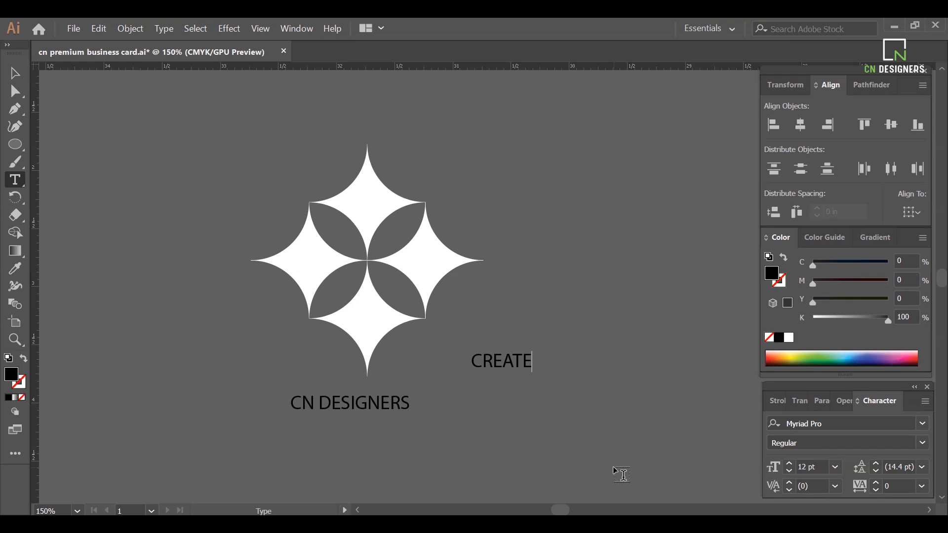
pyautogui.write(' YOUR VISUAL DESIGN')
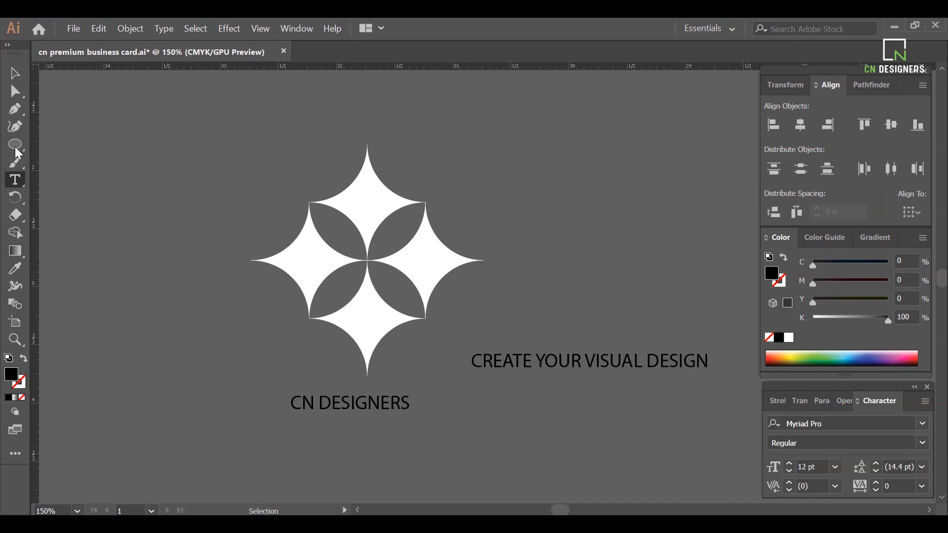
pyautogui.press('Escape')
# - Scale the emblem down and arrange CN DESIGNERS right beneath it, with the tagline set farther below
pyautogui.moveTo(619, 368); pyautogui.dragTo(394, 444)
pyautogui.click(419, 305)
pyautogui.moveTo(484, 378); pyautogui.dragTo(387, 280)
pyautogui.moveTo(354, 180); pyautogui.dragTo(427, 158)
pyautogui.click(527, 171)
pyautogui.moveTo(375, 403); pyautogui.dragTo(405, 285)
# - Set the CN DESIGNERS text to the Acumin Variable Concept font in the Medium style
pyautogui.moveTo(869, 401); pyautogui.dragTo(591, 94)
pyautogui.click(736, 117)
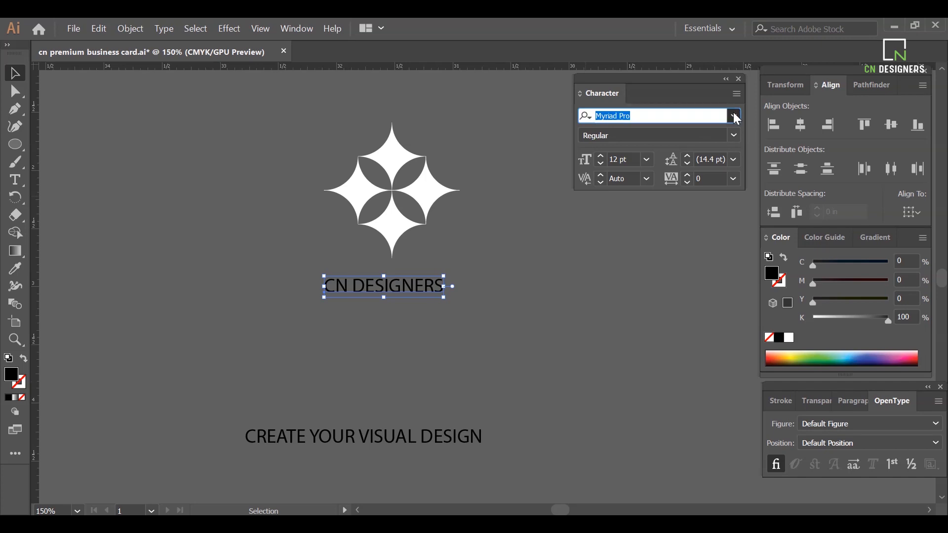
pyautogui.click(736, 118)
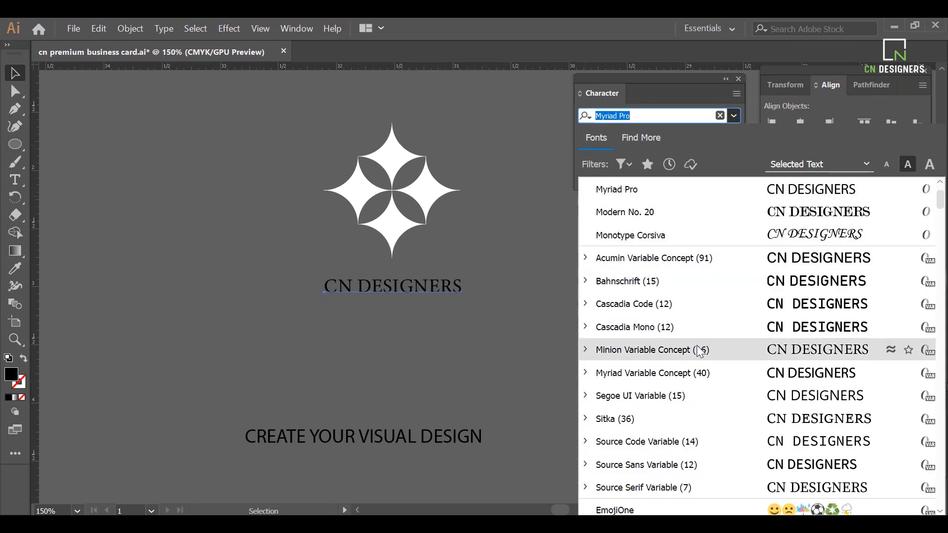
pyautogui.click(771, 265)
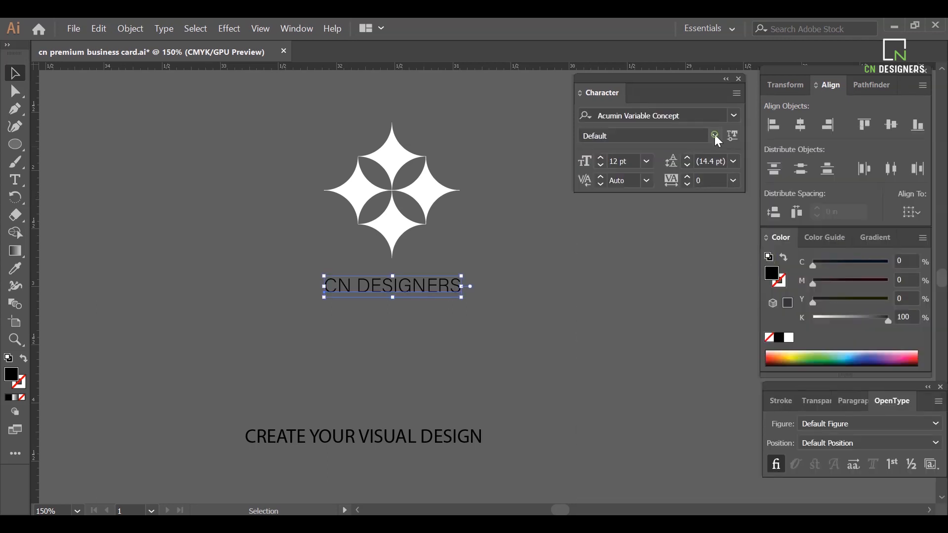
pyautogui.click(715, 136)
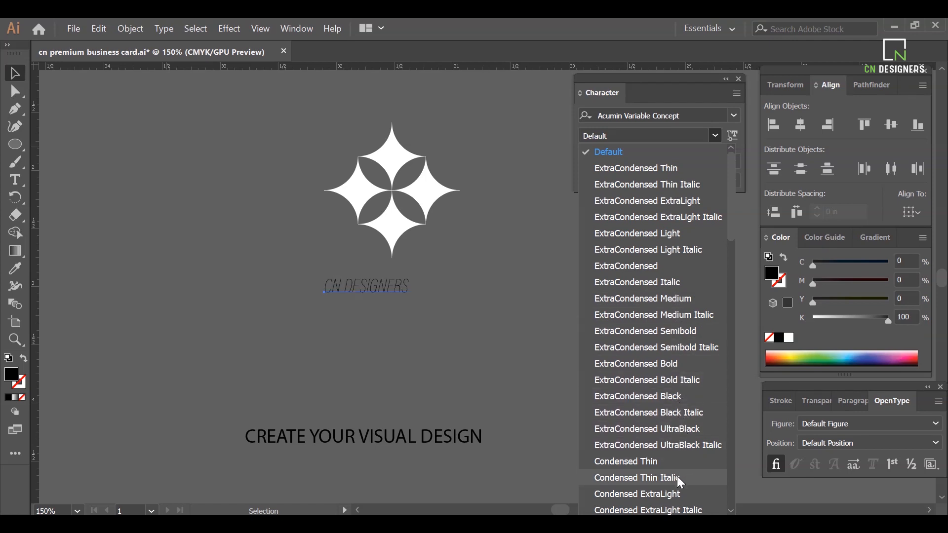
pyautogui.scroll(-10, 676, 485)
pyautogui.scroll(-5, 666, 473)
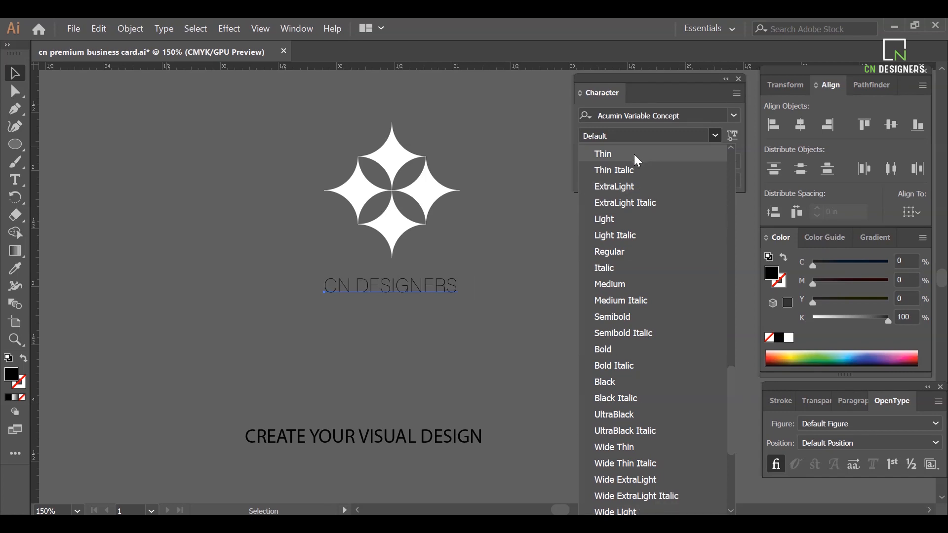
pyautogui.click(619, 282)
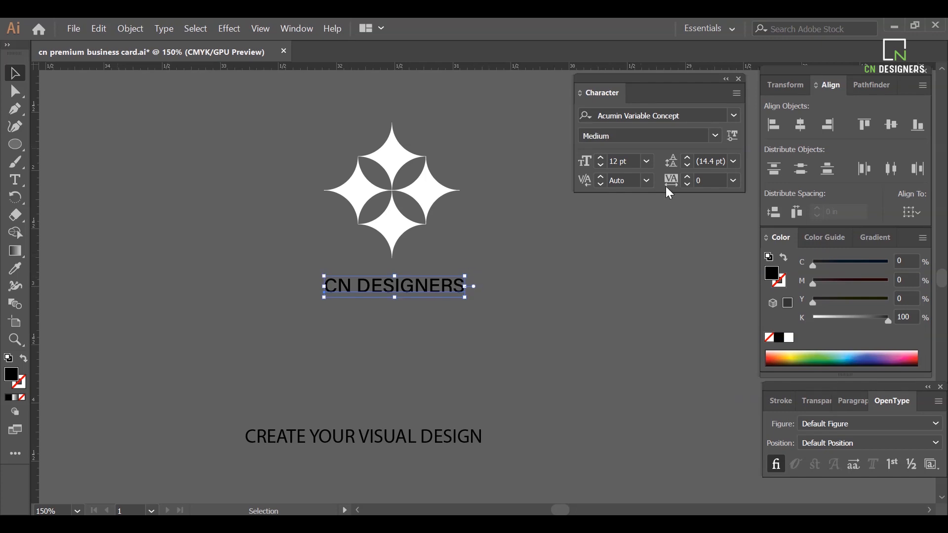
# - Try font sizes of 35, 25 and 20 pt on CN DESIGNERS, repositioning the text under the emblem
pyautogui.click(614, 162)
pyautogui.write('50')
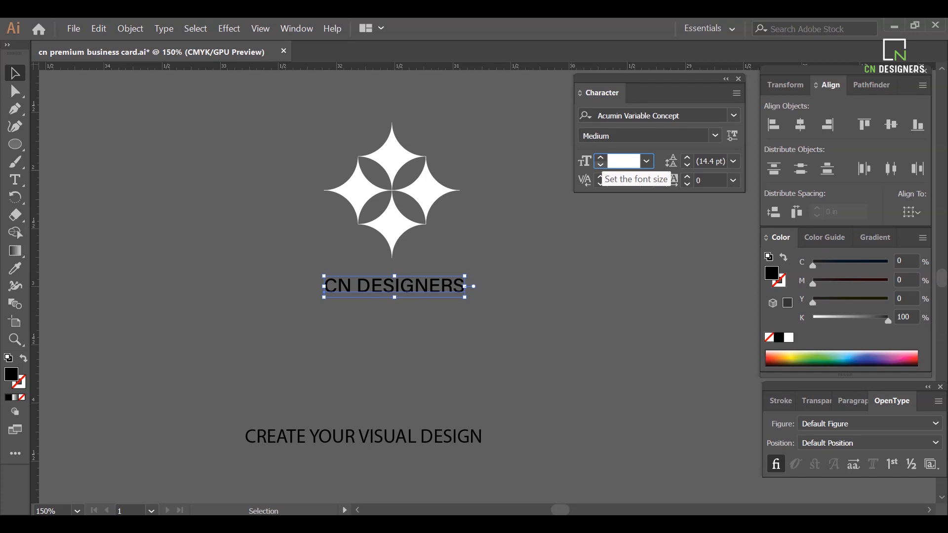
pyautogui.write('35')
pyautogui.press('Return')
pyautogui.moveTo(541, 275); pyautogui.dragTo(423, 276)
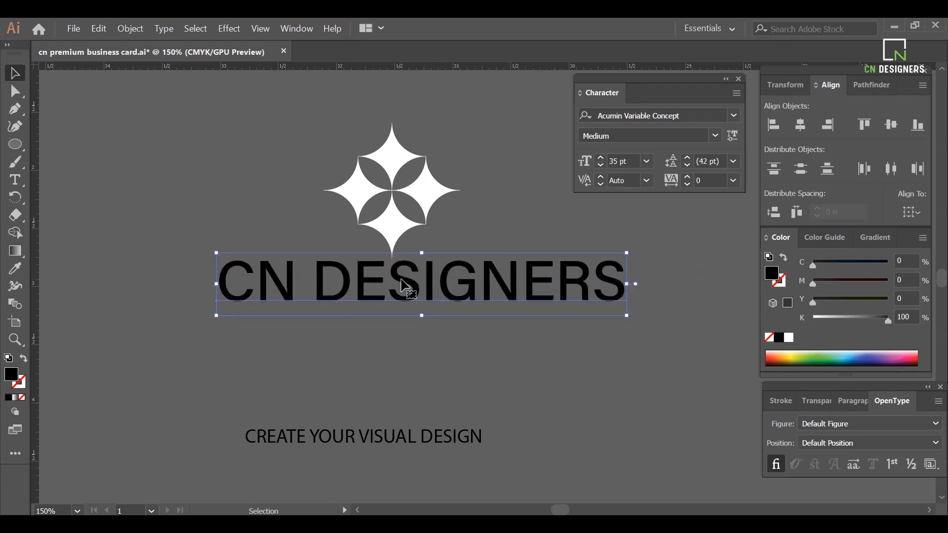
pyautogui.click(603, 162)
pyautogui.write('25')
pyautogui.press('Return')
pyautogui.click(602, 163)
pyautogui.press('Return')
pyautogui.moveTo(417, 307); pyautogui.dragTo(476, 303)
# - Set the CN DESIGNERS font size to 18 pt and reposition the text under the emblem
pyautogui.click(612, 161)
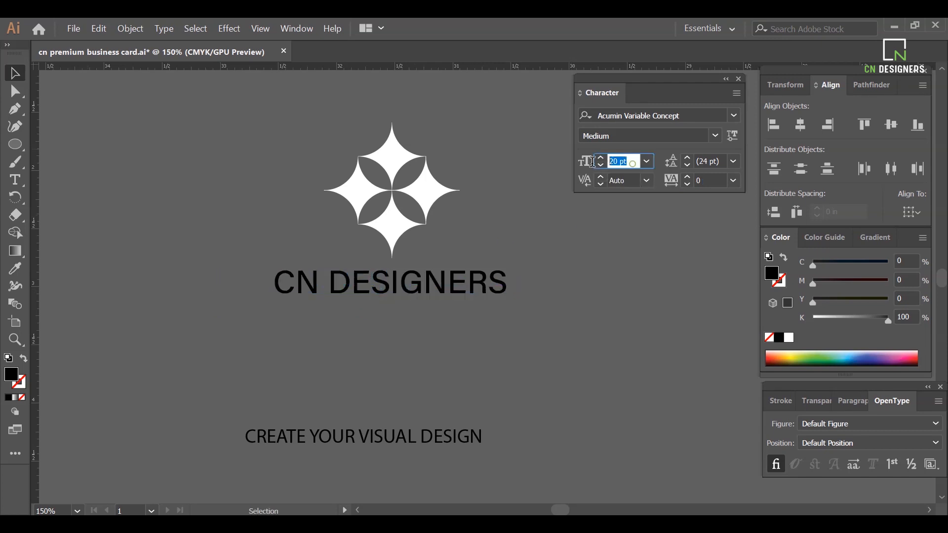
pyautogui.write('18')
pyautogui.click(497, 285)
pyautogui.click(608, 162)
pyautogui.write('18')
pyautogui.press('Return')
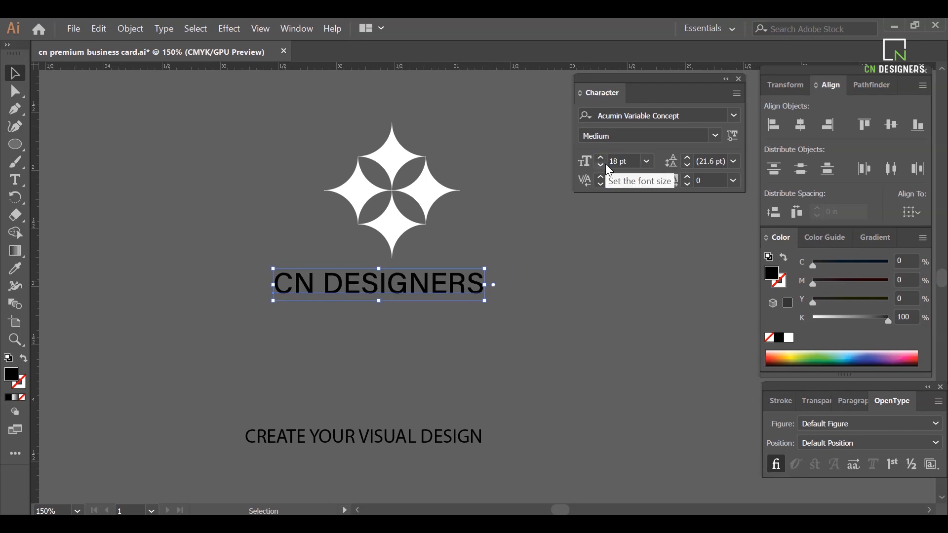
pyautogui.moveTo(454, 290); pyautogui.dragTo(464, 283)
# - Move the tagline directly beneath CN DESIGNERS and set its font size to 8 pt
pyautogui.moveTo(422, 431); pyautogui.dragTo(453, 302)
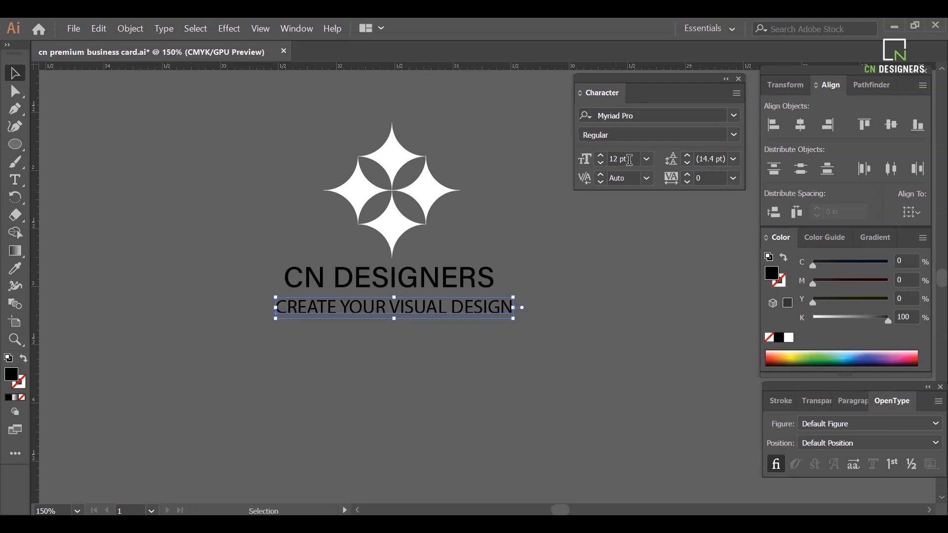
pyautogui.click(586, 158)
pyautogui.write('10')
pyautogui.press('Return')
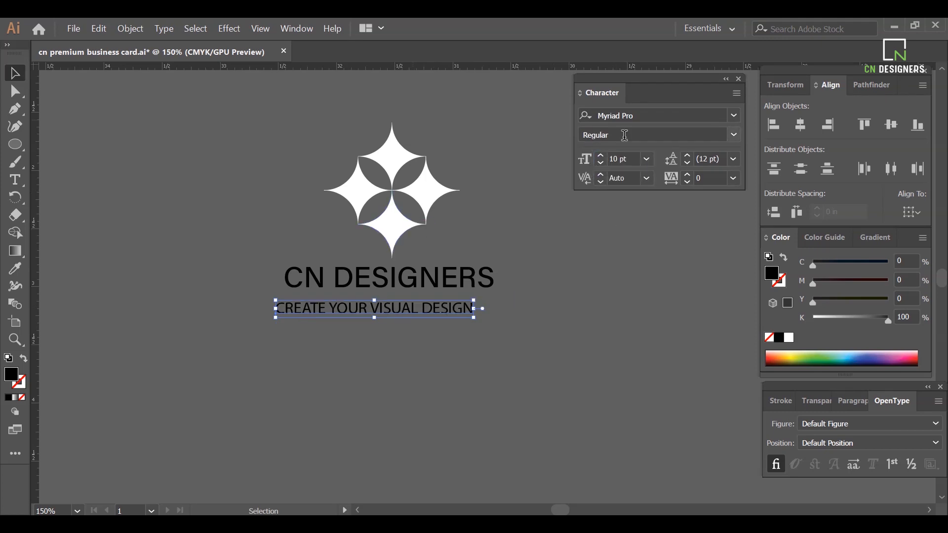
pyautogui.click(633, 159)
pyautogui.write('8')
pyautogui.press('Return')
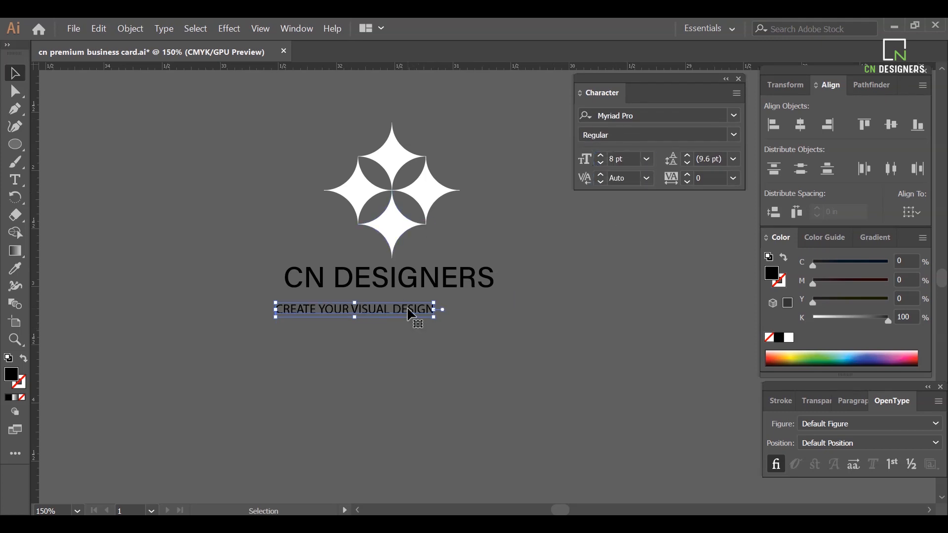
pyautogui.moveTo(414, 318); pyautogui.dragTo(442, 316)
# - Fill both CN DESIGNERS and the tagline with white
pyautogui.click(527, 319)
pyautogui.moveTo(283, 121); pyautogui.dragTo(303, 261)
pyautogui.click(525, 321)
pyautogui.click(788, 337)
pyautogui.click(648, 344)
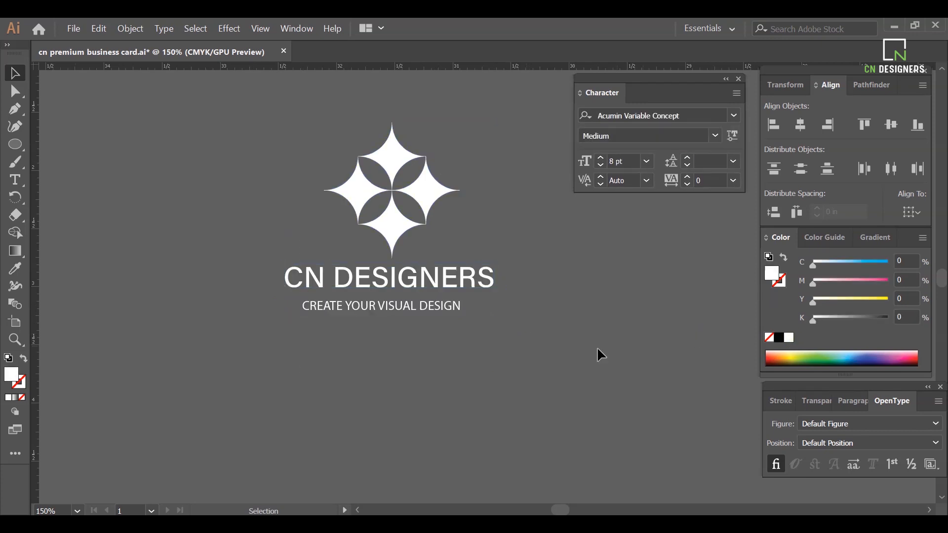
# - Align the emblem, CN DESIGNERS and the tagline on a common horizontal center
pyautogui.hotkey('ctrl', 'a')
pyautogui.click(804, 122)
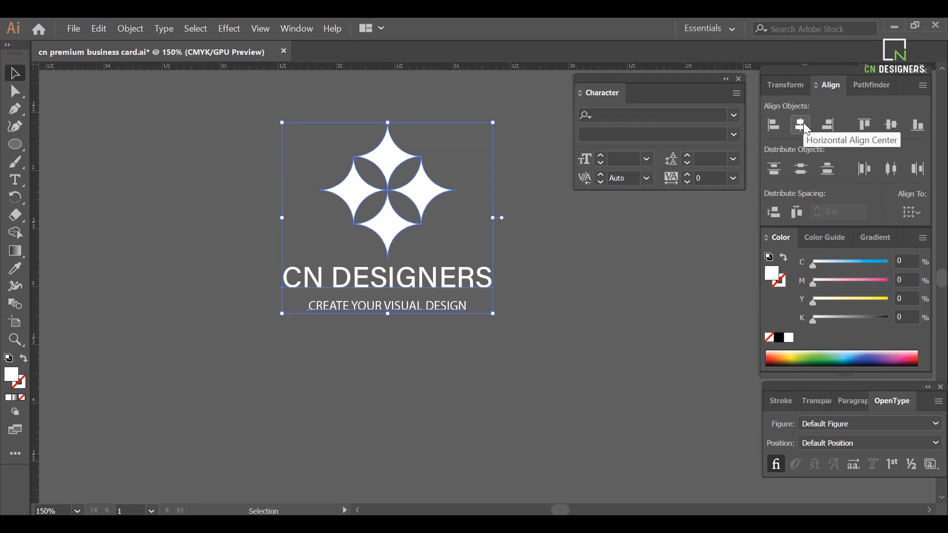
pyautogui.click(570, 277)
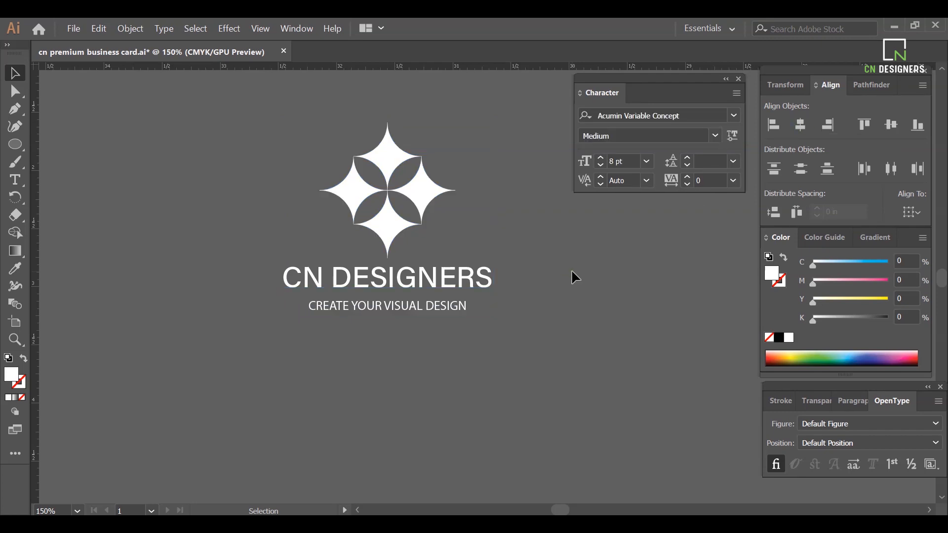
# - Change the CN DESIGNERS text to the ArhialkhanXMJ font in the Bold style
pyautogui.click(483, 278)
pyautogui.click(734, 115)
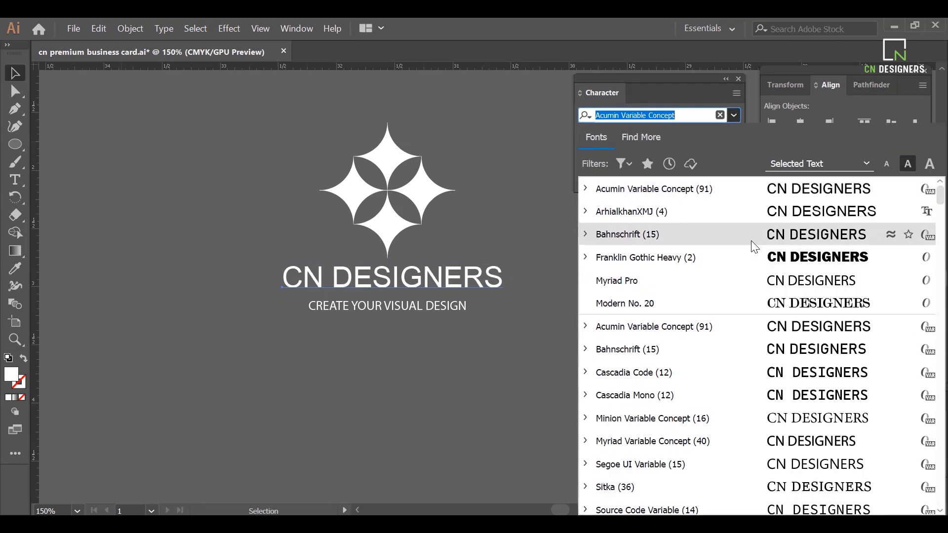
pyautogui.scroll(-5, 770, 399)
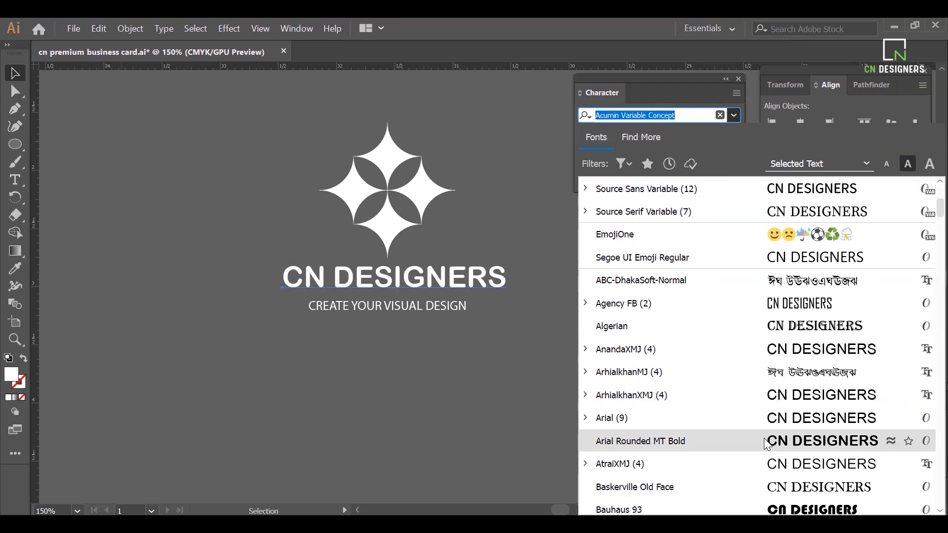
pyautogui.scroll(-3, 770, 375)
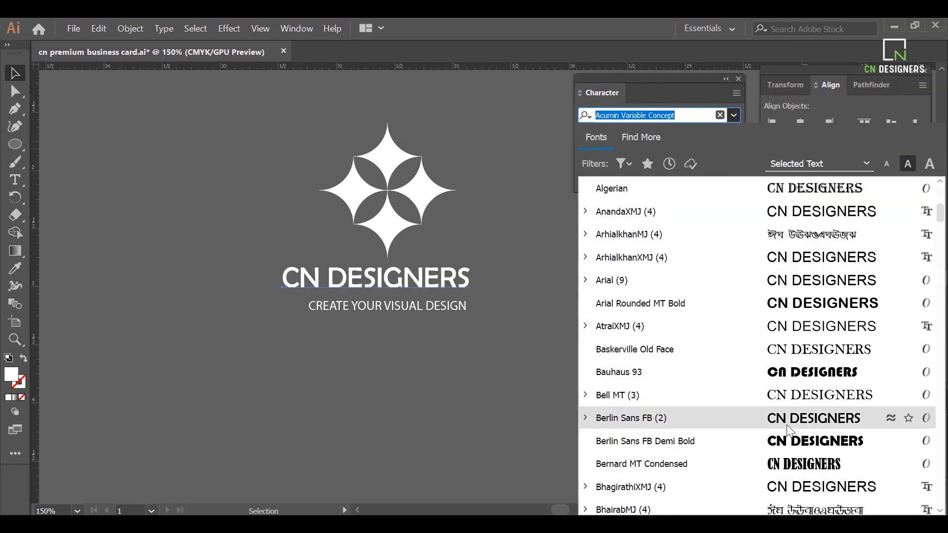
pyautogui.scroll(-2, 785, 417)
pyautogui.scroll(-5, 787, 414)
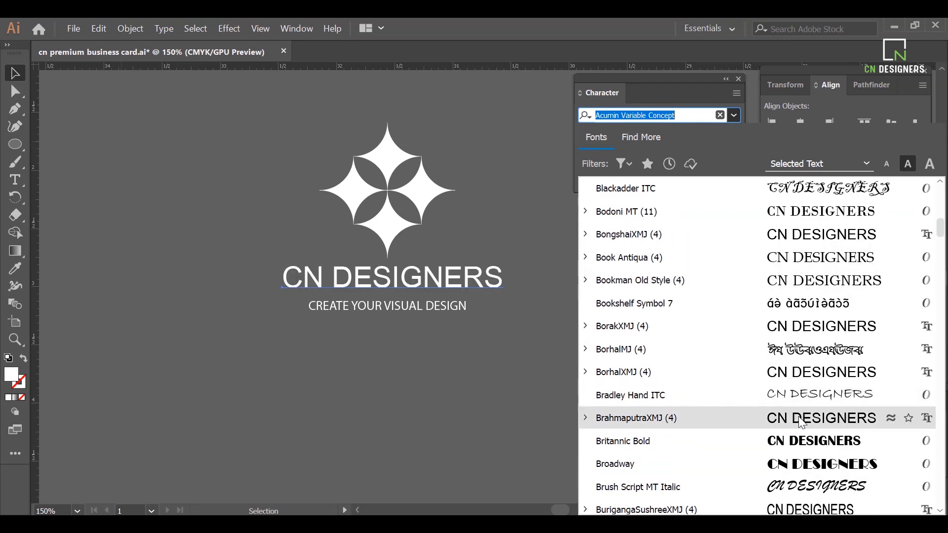
pyautogui.scroll(-9, 798, 417)
pyautogui.scroll(5, 765, 351)
pyautogui.scroll(6, 764, 354)
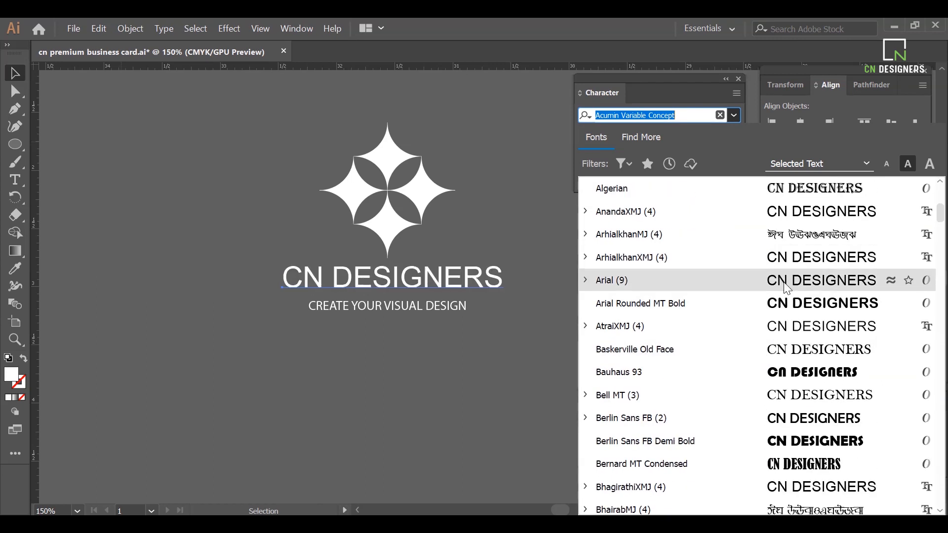
pyautogui.click(788, 259)
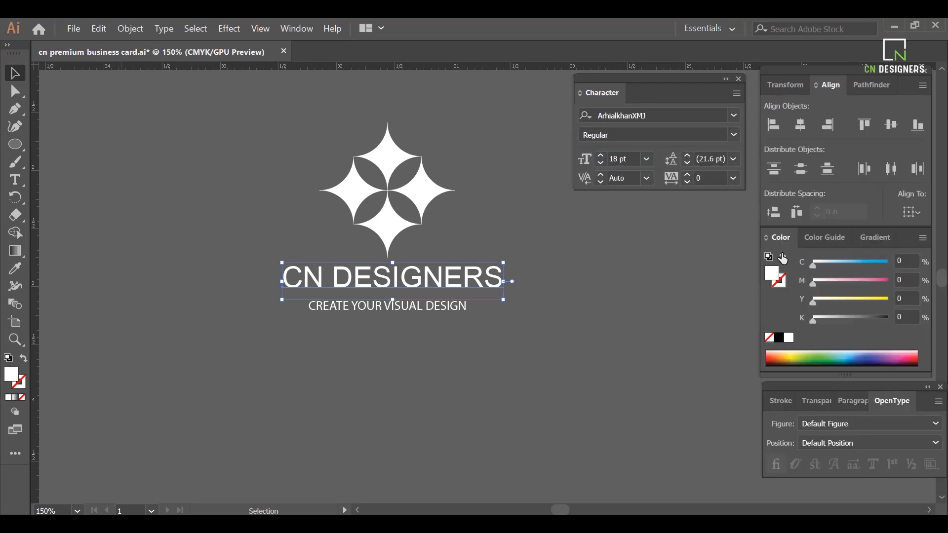
pyautogui.click(735, 135)
pyautogui.click(658, 183)
pyautogui.click(555, 303)
pyautogui.click(461, 310)
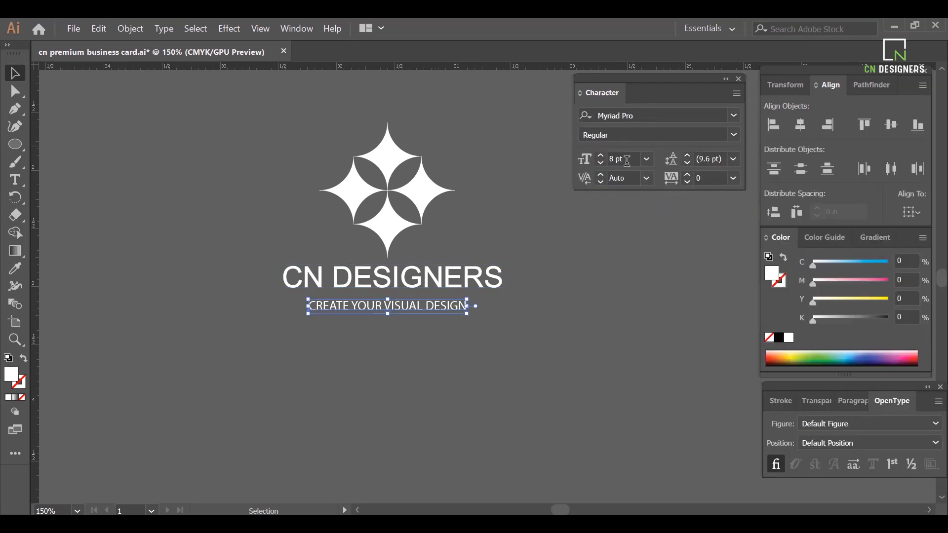
pyautogui.click(730, 135)
pyautogui.click(732, 139)
pyautogui.click(566, 243)
pyautogui.click(437, 308)
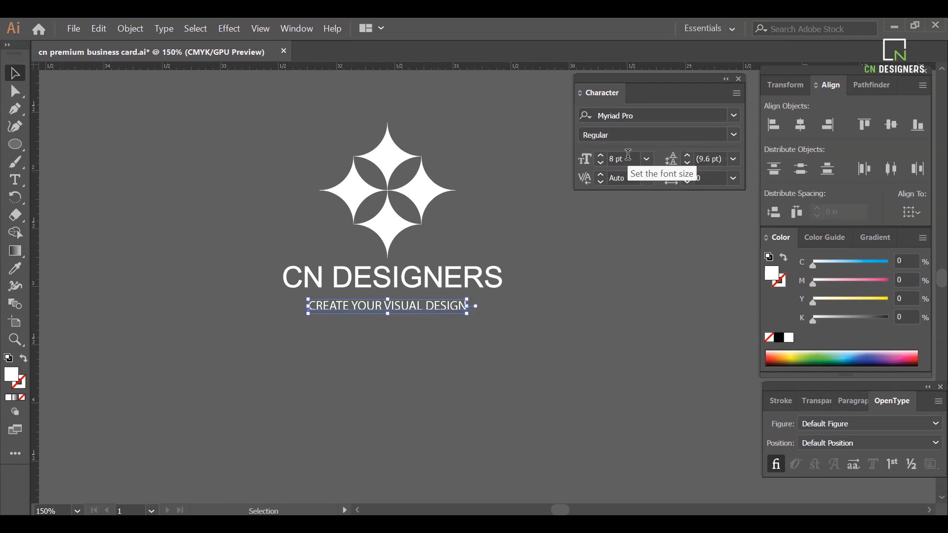
pyautogui.click(525, 262)
# - Recenter the emblem and both text lines horizontally to suit the new company name font
pyautogui.moveTo(321, 155); pyautogui.dragTo(476, 374)
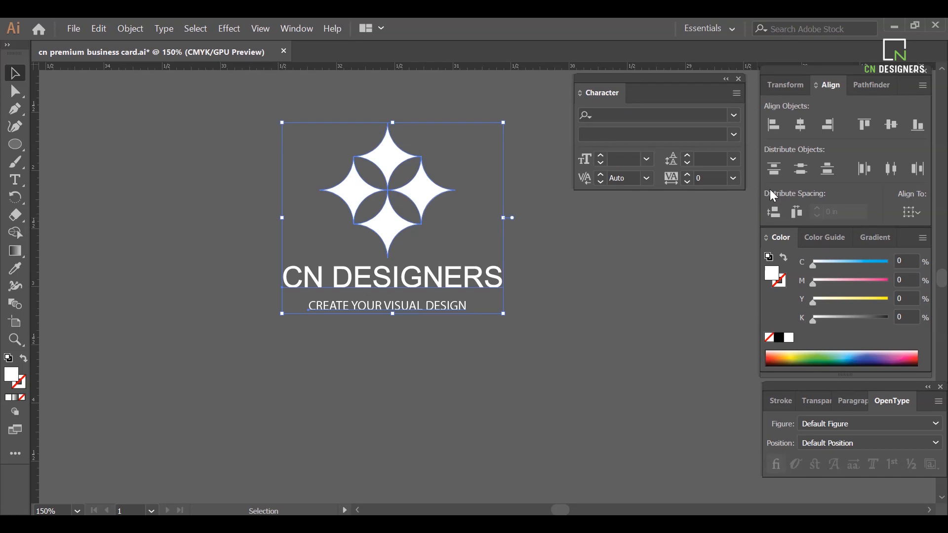
pyautogui.click(801, 130)
pyautogui.click(543, 256)
pyautogui.click(434, 307)
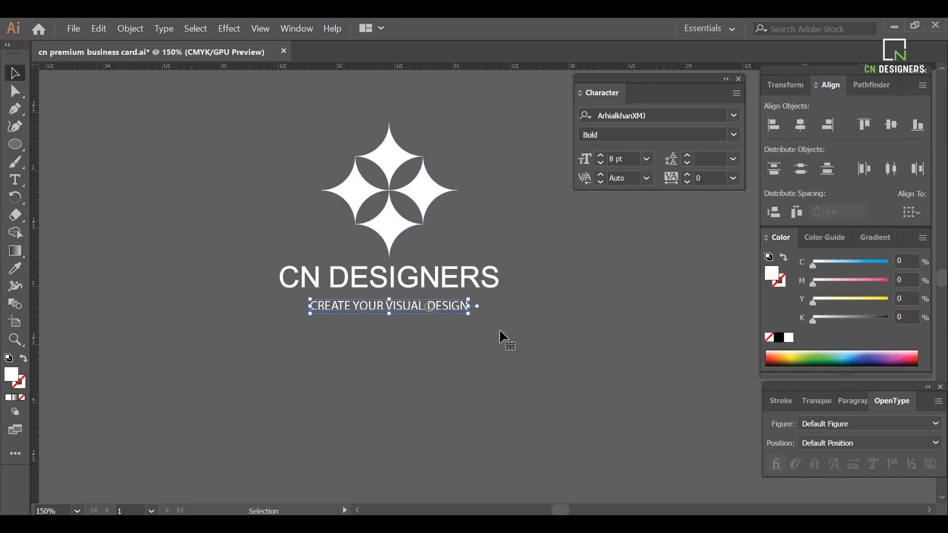